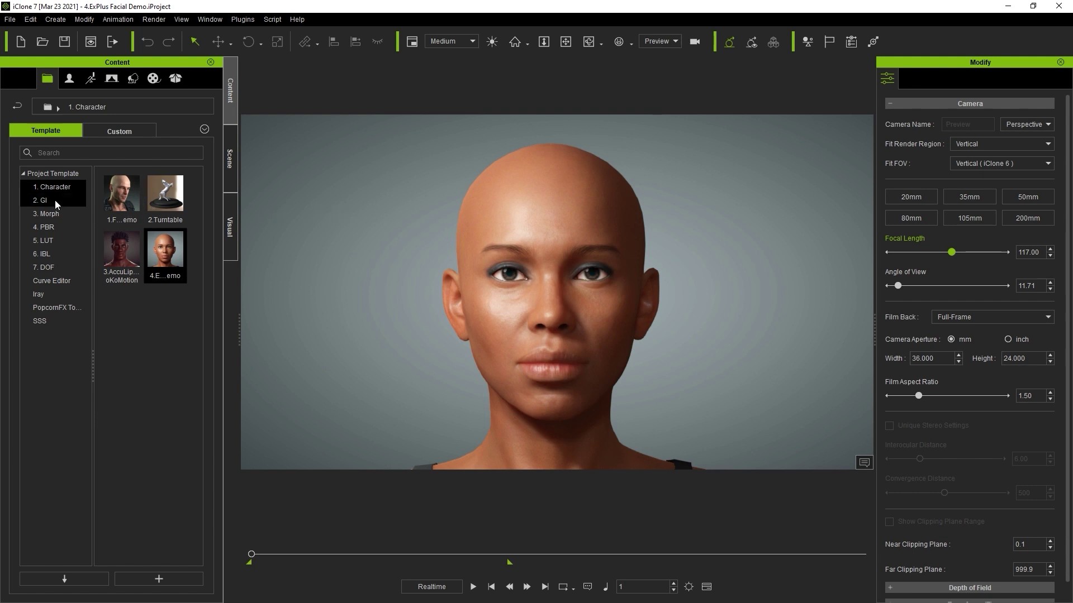
Open the 4.ExPlus Facial Demo project, play to frame 2138, and show the selected character's animation tools.
{"action": "mouse_move", "coordinate": [169, 272]}
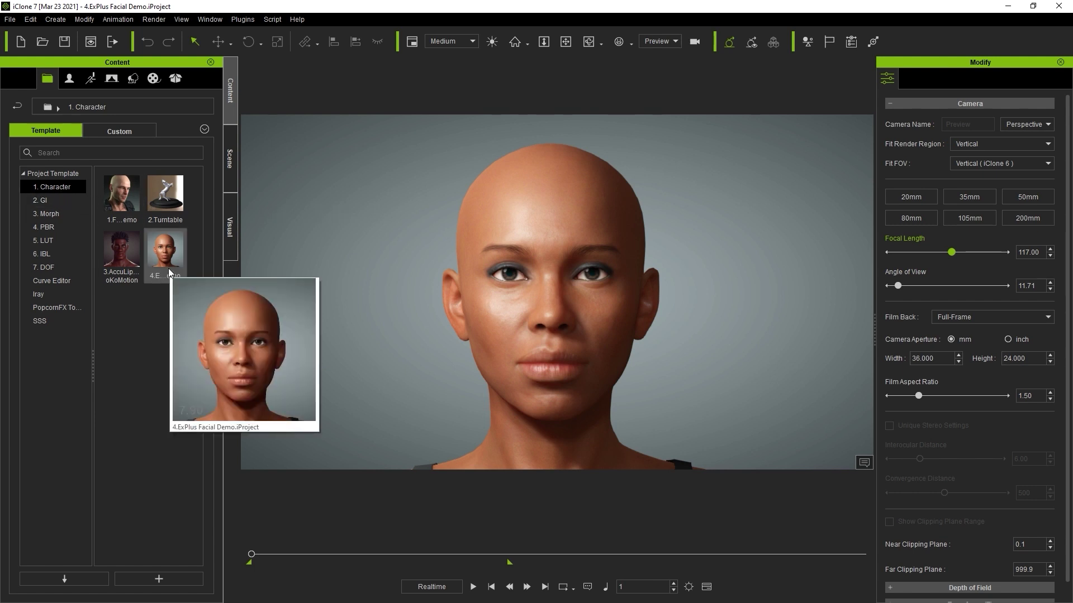
{"action": "left_click", "coordinate": [169, 268]}
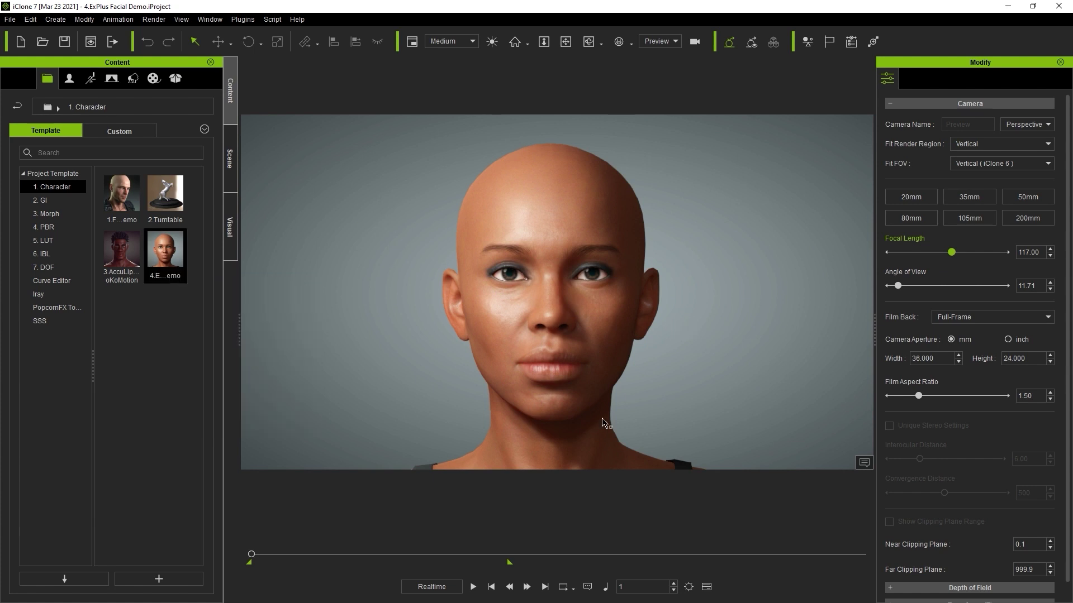
{"action": "left_click_drag", "start_coordinate": [261, 555], "coordinate": [243, 534]}
{"action": "left_click", "coordinate": [559, 212]}
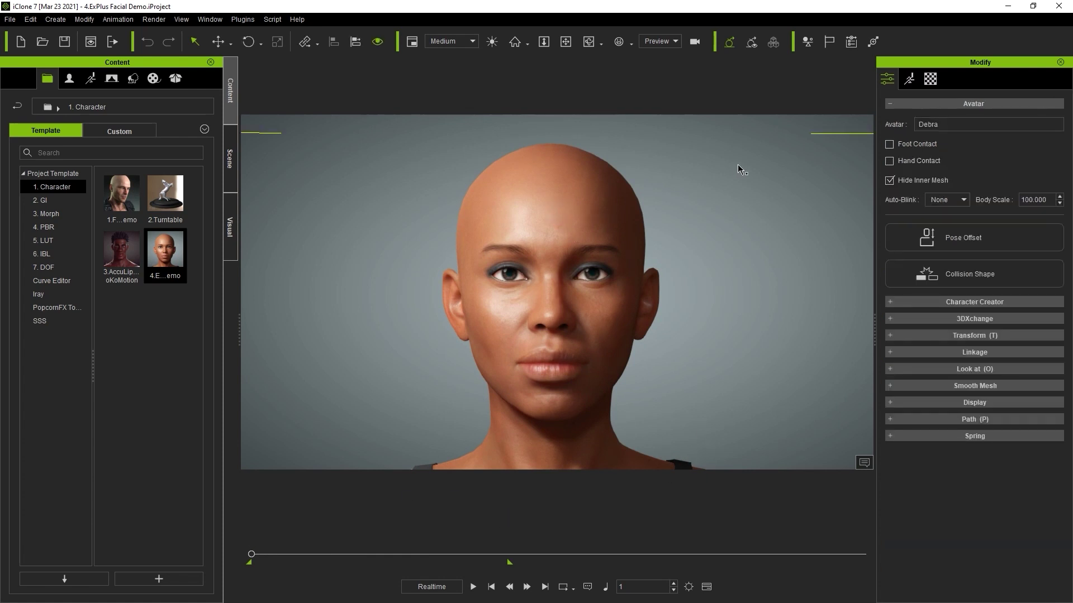
{"action": "left_click", "coordinate": [909, 79]}
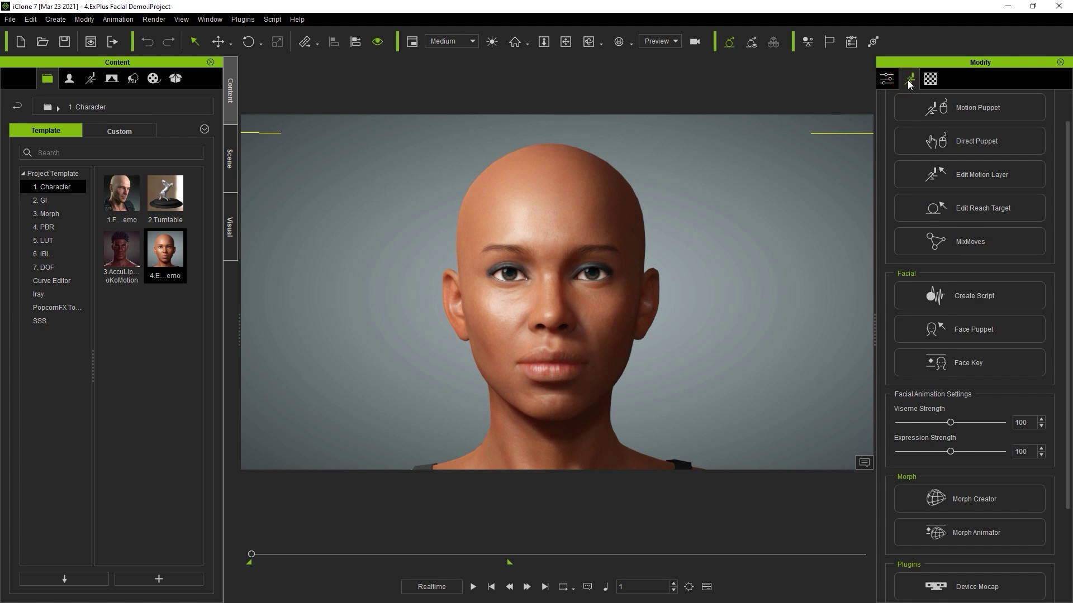
Bring up Face Key's Modify custom blendshape sliders, scrolled to A01_Brow_Inner_Up.
{"action": "left_click", "coordinate": [983, 373]}
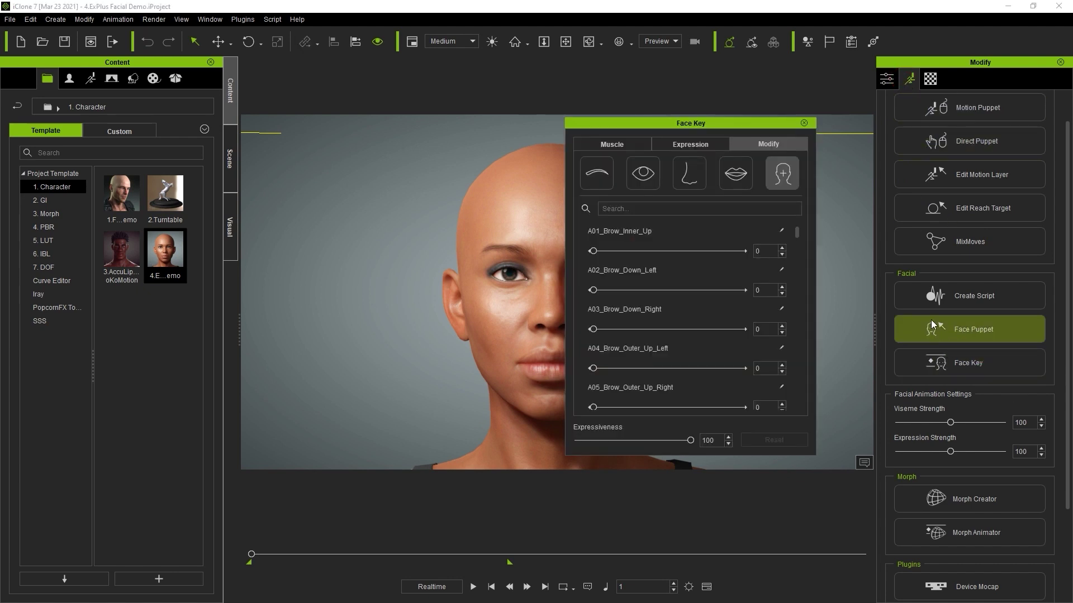
{"action": "left_click", "coordinate": [771, 143]}
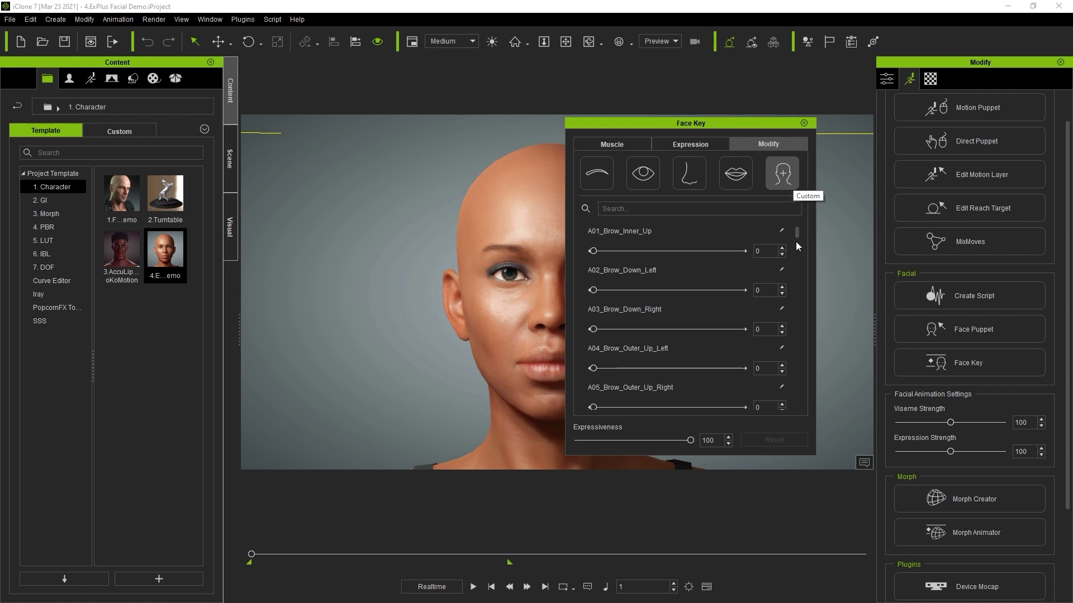
{"action": "mouse_move", "coordinate": [797, 233]}
{"action": "left_mouse_down"}
{"action": "mouse_move", "coordinate": [797, 407]}
{"action": "mouse_move", "coordinate": [795, 215]}
{"action": "left_mouse_up"}
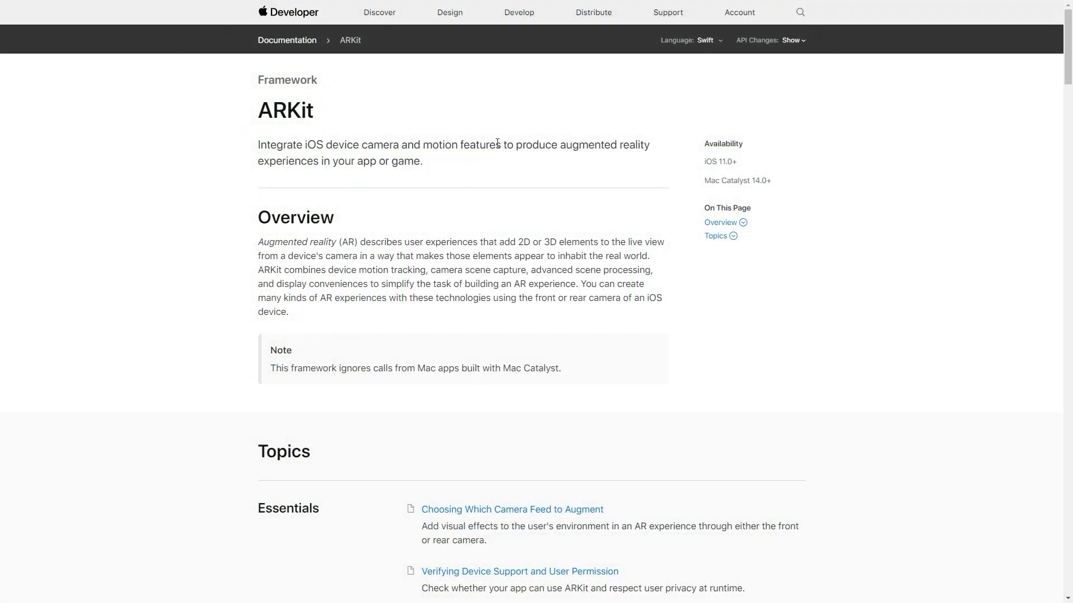
Navigate from ARKit Face Tracking to ARFaceAnchor, its blendShapes property, then the BlendShapeLocation reference.
{"action": "scroll", "coordinate": [503, 157], "scroll_direction": "down", "scroll_amount": 20}
{"action": "left_click", "coordinate": [458, 511]}
{"action": "scroll", "coordinate": [320, 300], "scroll_direction": "down", "scroll_amount": 3}
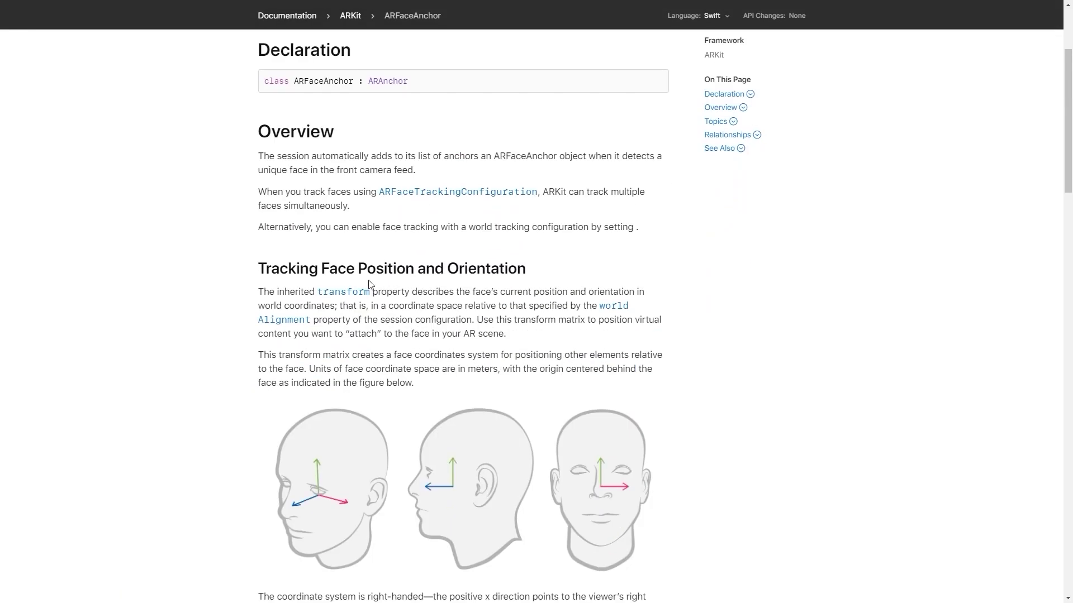
{"action": "scroll", "coordinate": [319, 300], "scroll_direction": "down", "scroll_amount": 8}
{"action": "left_click", "coordinate": [324, 364]}
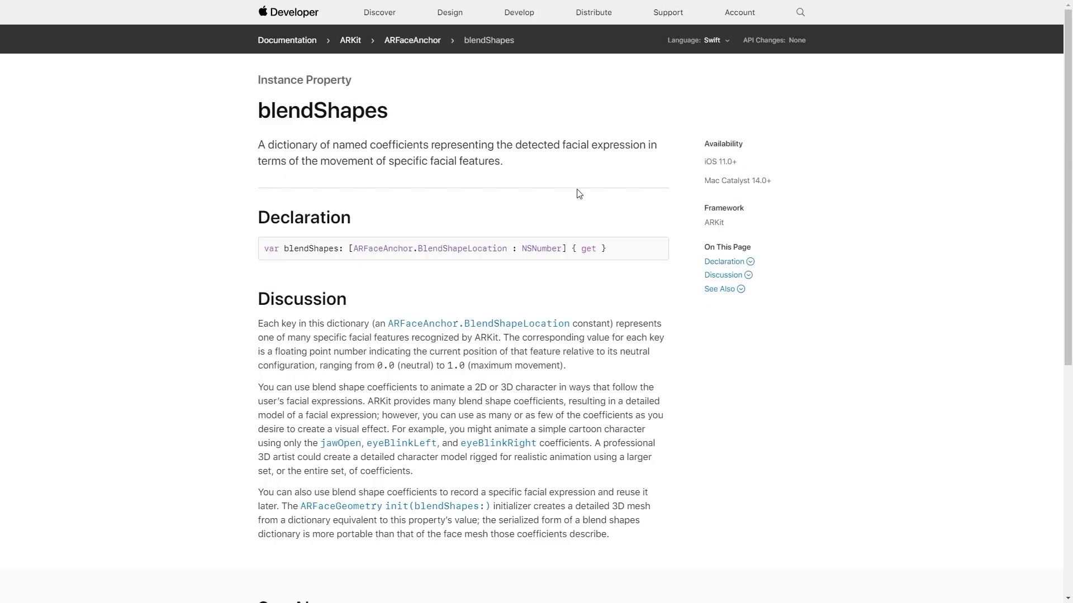
{"action": "scroll", "coordinate": [564, 179], "scroll_direction": "down", "scroll_amount": 4}
{"action": "scroll", "coordinate": [414, 341], "scroll_direction": "up", "scroll_amount": 1}
{"action": "left_click", "coordinate": [479, 223]}
{"action": "scroll", "coordinate": [304, 223], "scroll_direction": "down", "scroll_amount": 10}
{"action": "scroll", "coordinate": [305, 223], "scroll_direction": "down", "scroll_amount": 6}
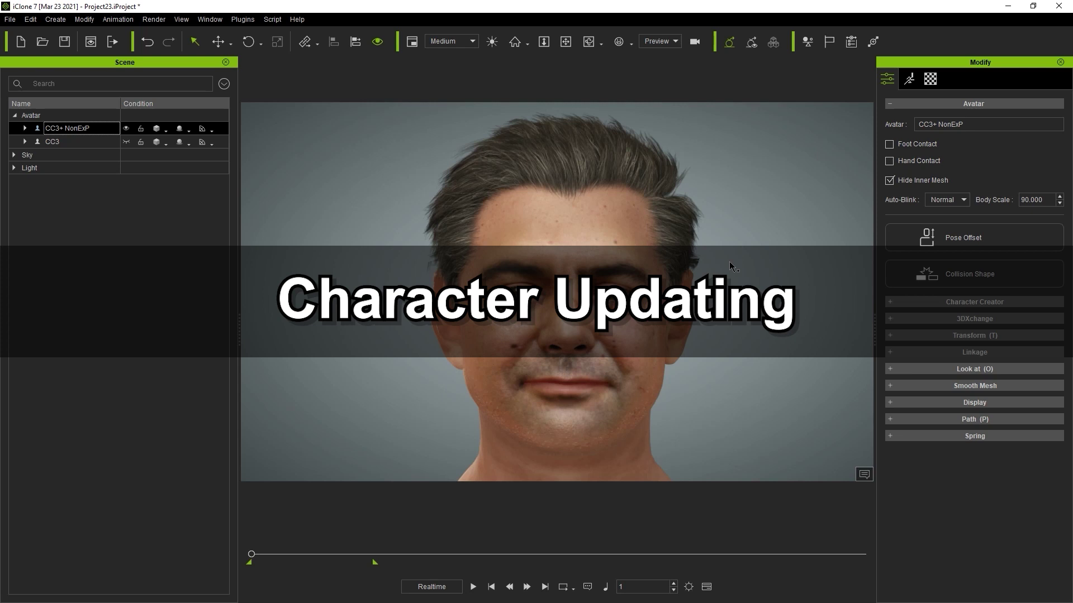
Open Face Key for CC3+ NonExP, check its expression sets, and pick the 08-ExPlus Happy Sad style.
{"action": "left_click", "coordinate": [909, 79]}
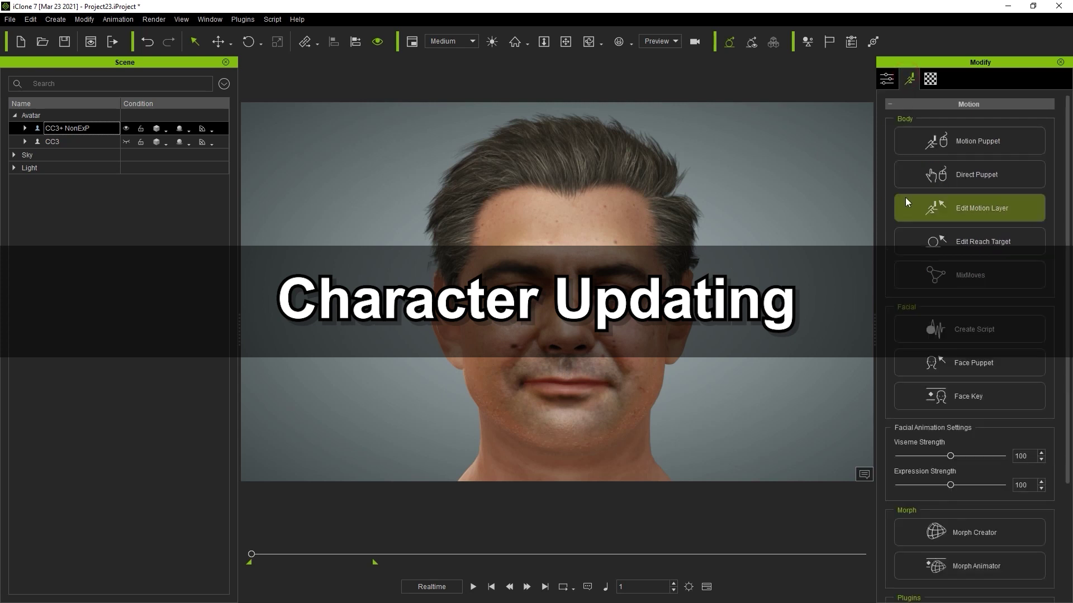
{"action": "left_click", "coordinate": [937, 399]}
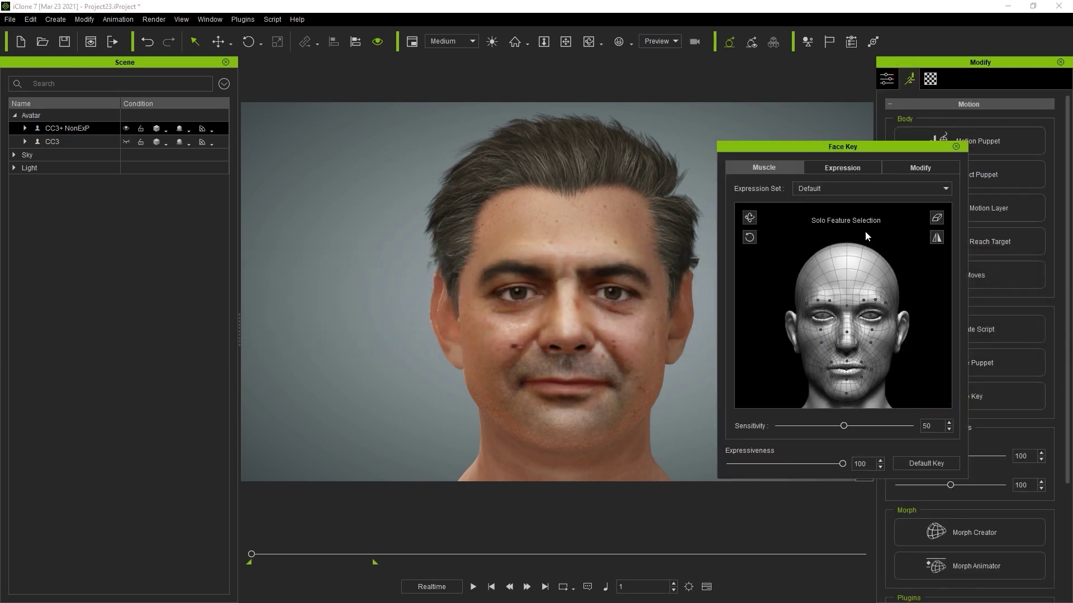
{"action": "left_click", "coordinate": [919, 168]}
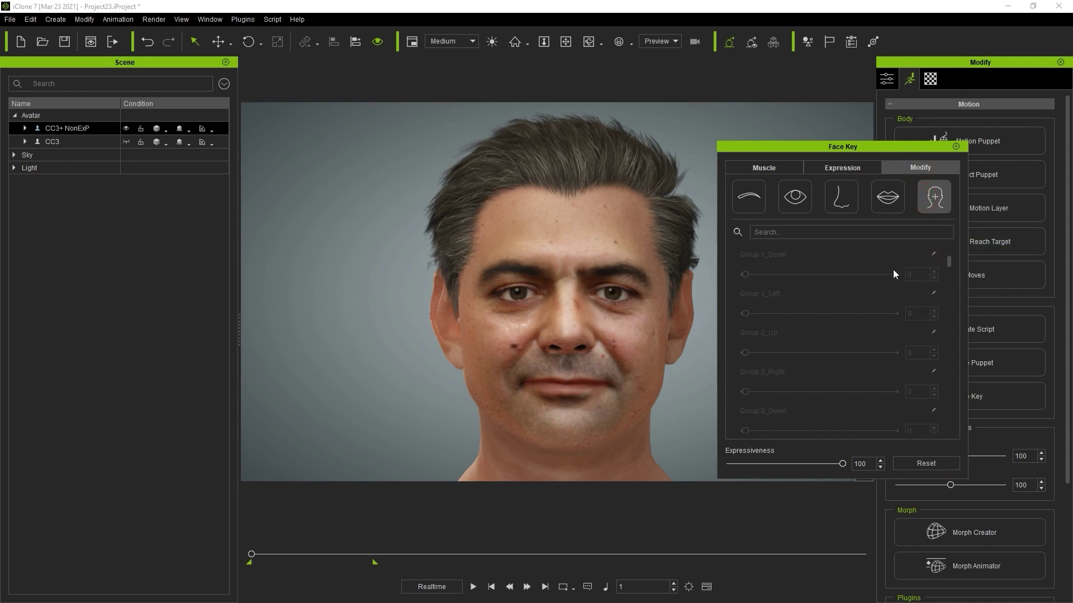
{"action": "left_click", "coordinate": [781, 167]}
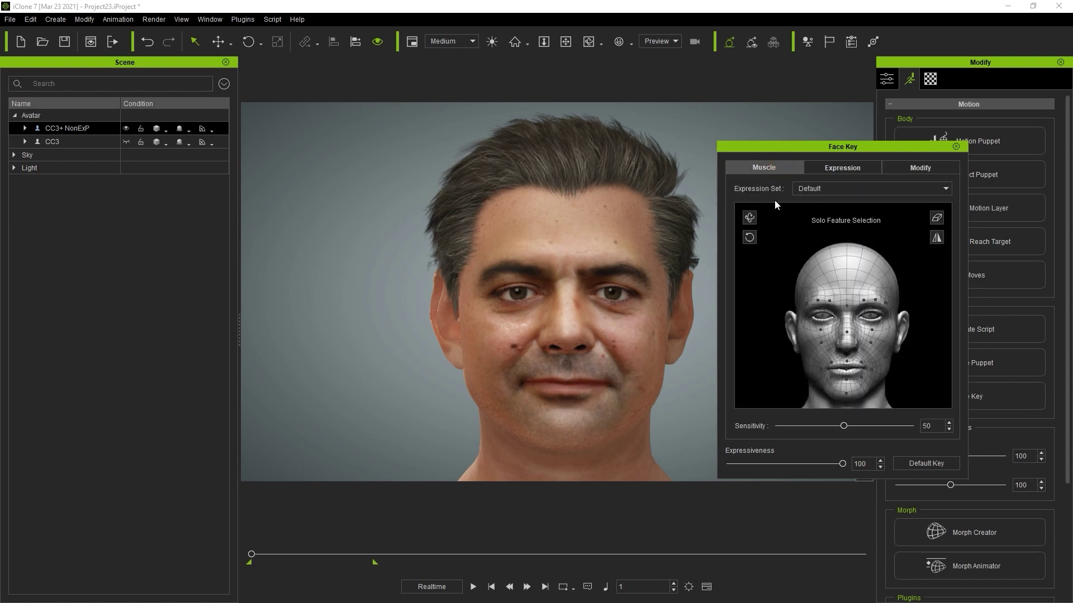
{"action": "left_click", "coordinate": [801, 190]}
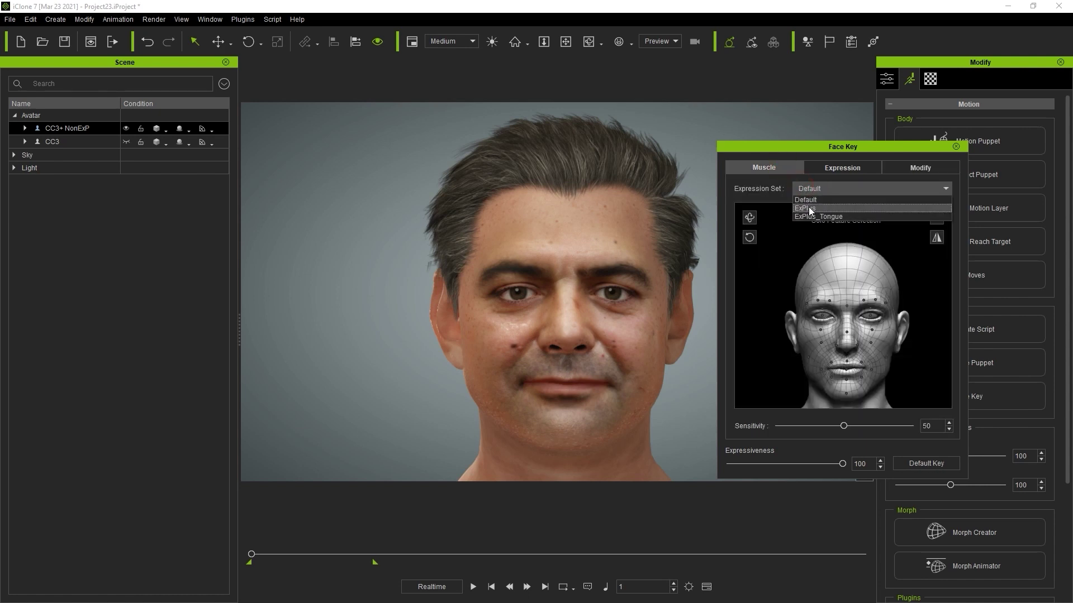
{"action": "left_click", "coordinate": [833, 178]}
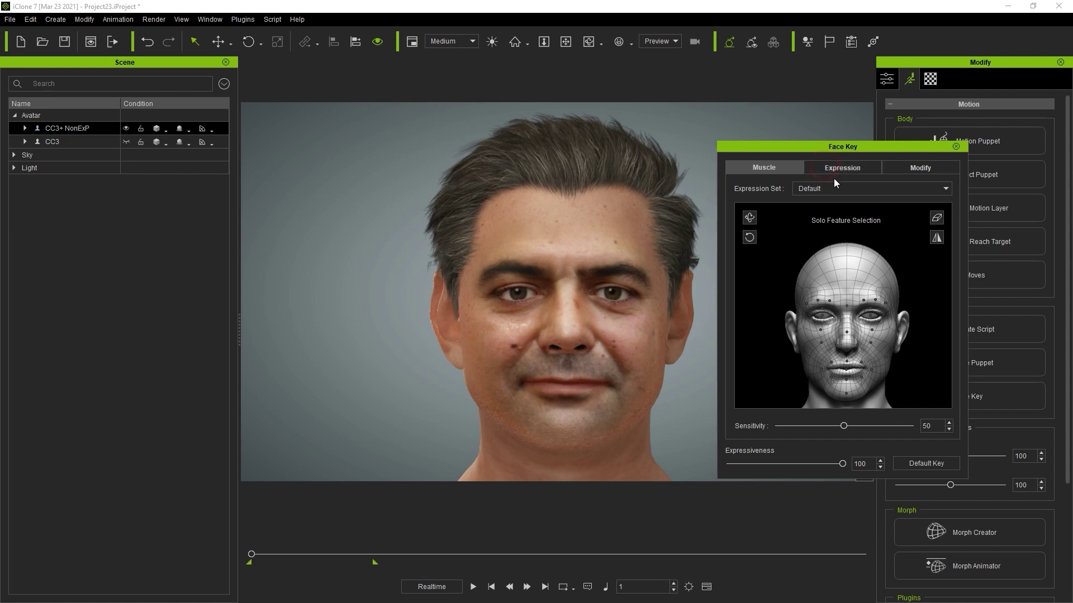
{"action": "left_click", "coordinate": [836, 168]}
{"action": "left_click", "coordinate": [829, 189]}
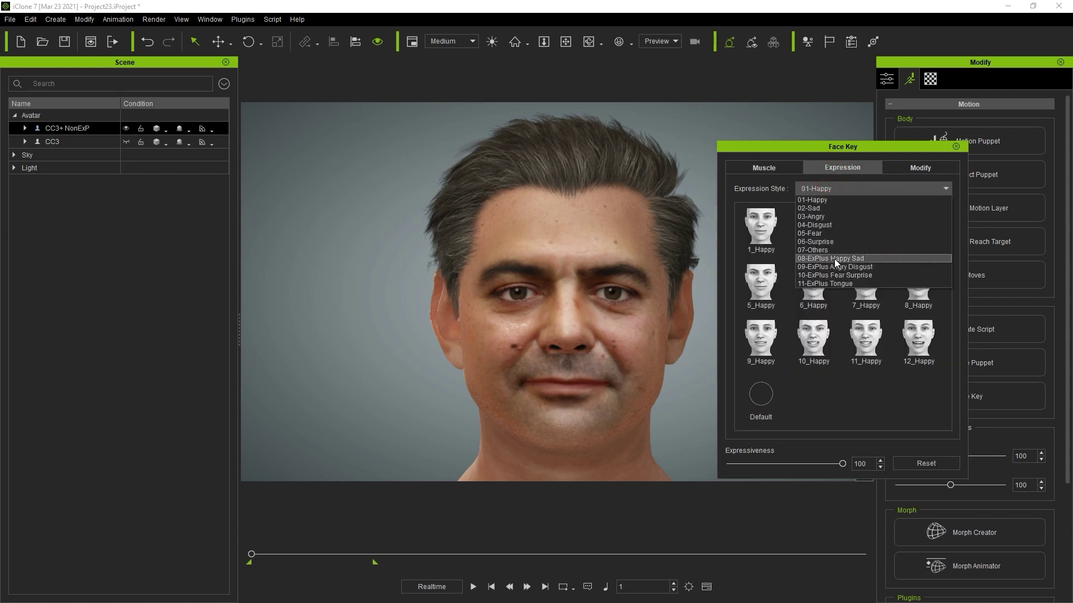
{"action": "left_click", "coordinate": [832, 258]}
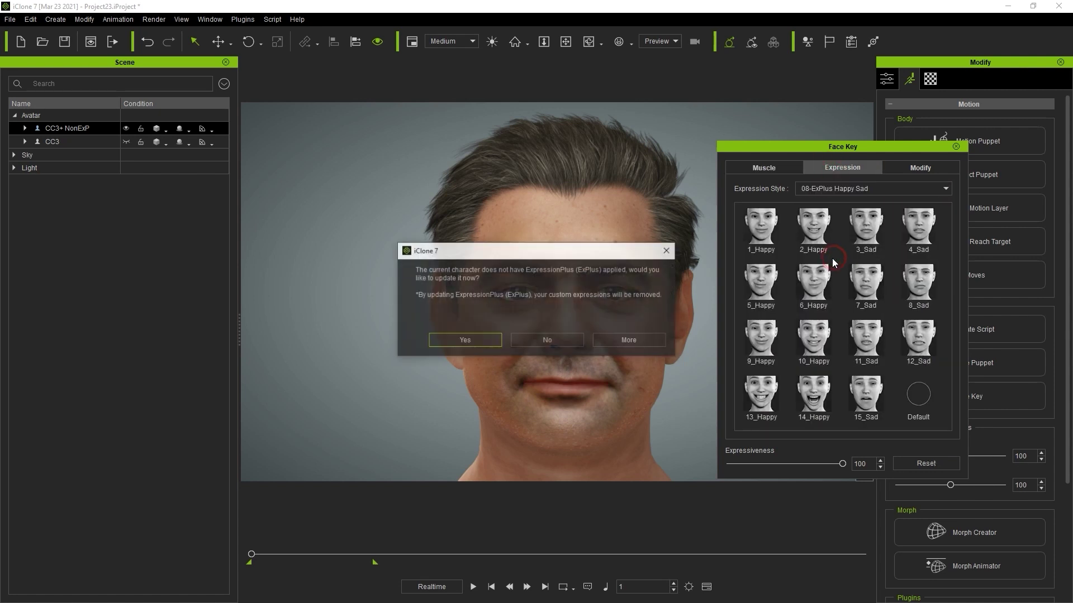
Update the character to ExPlus, try the 10_Happy and 2_Happy expressions, then reset to default.
{"action": "left_click", "coordinate": [484, 341]}
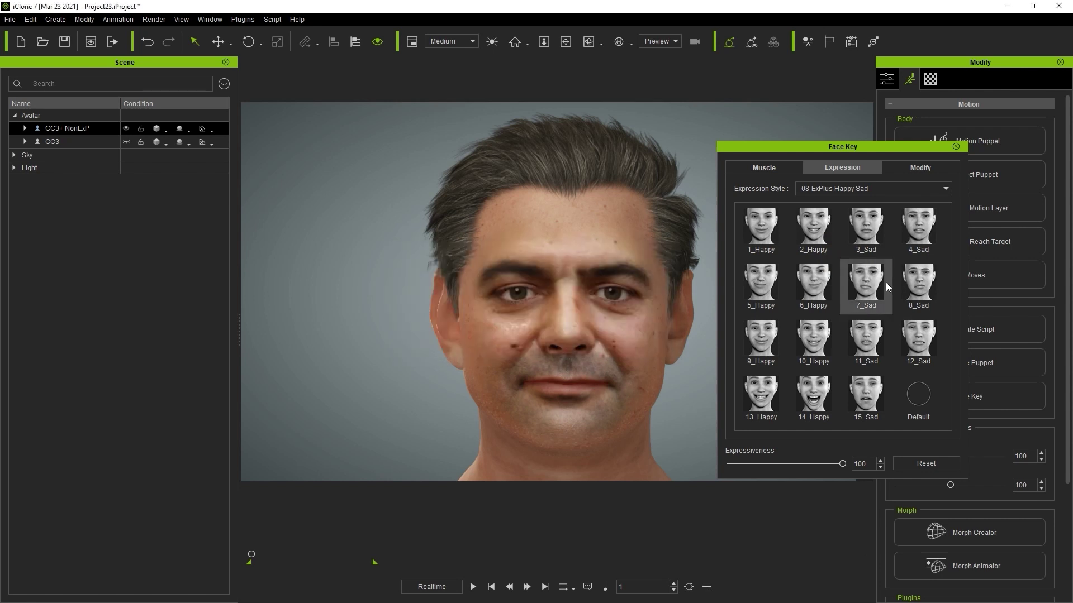
{"action": "left_click", "coordinate": [931, 170]}
{"action": "left_click_drag", "start_coordinate": [948, 259], "coordinate": [943, 349]}
{"action": "left_click", "coordinate": [842, 167]}
{"action": "left_click", "coordinate": [806, 334]}
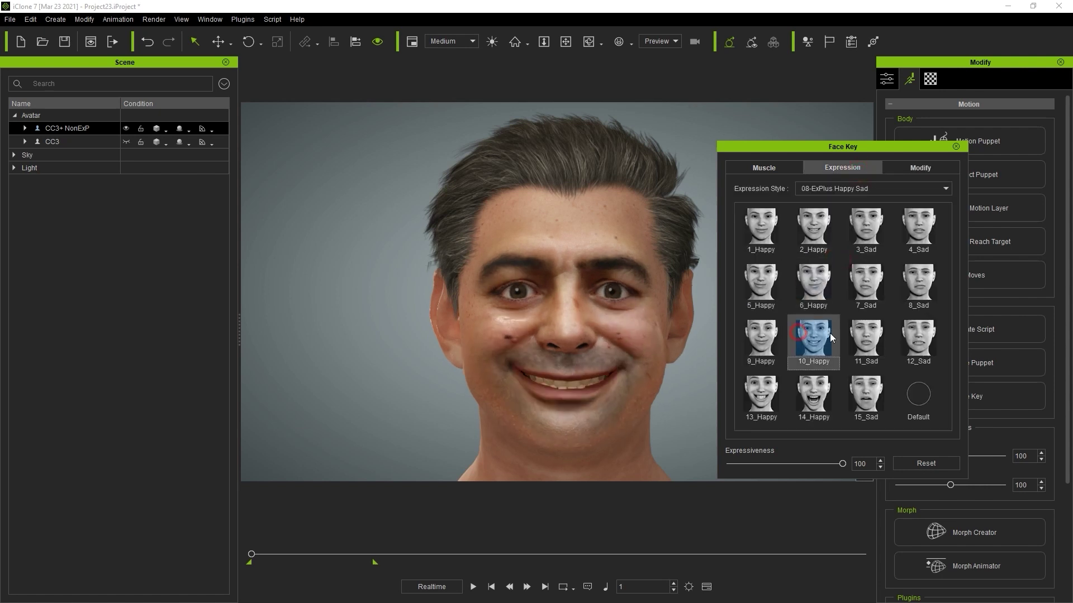
{"action": "left_click", "coordinate": [805, 239]}
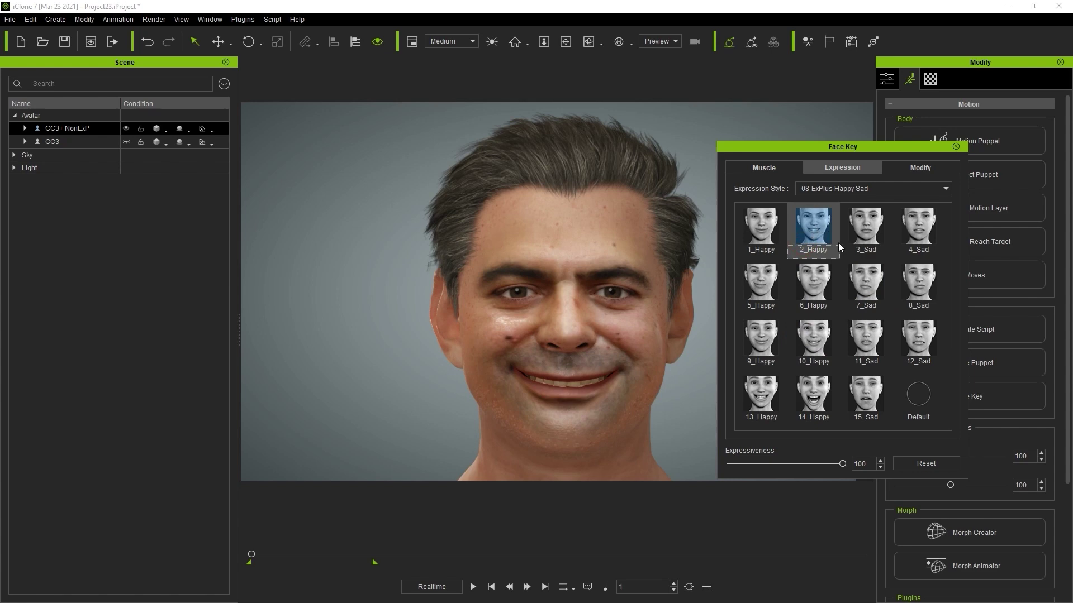
{"action": "left_click", "coordinate": [918, 394]}
Set the Muscle tab's expression set to ExPlus.
{"action": "left_click", "coordinate": [788, 167]}
{"action": "left_click", "coordinate": [815, 188]}
{"action": "left_click", "coordinate": [815, 208]}
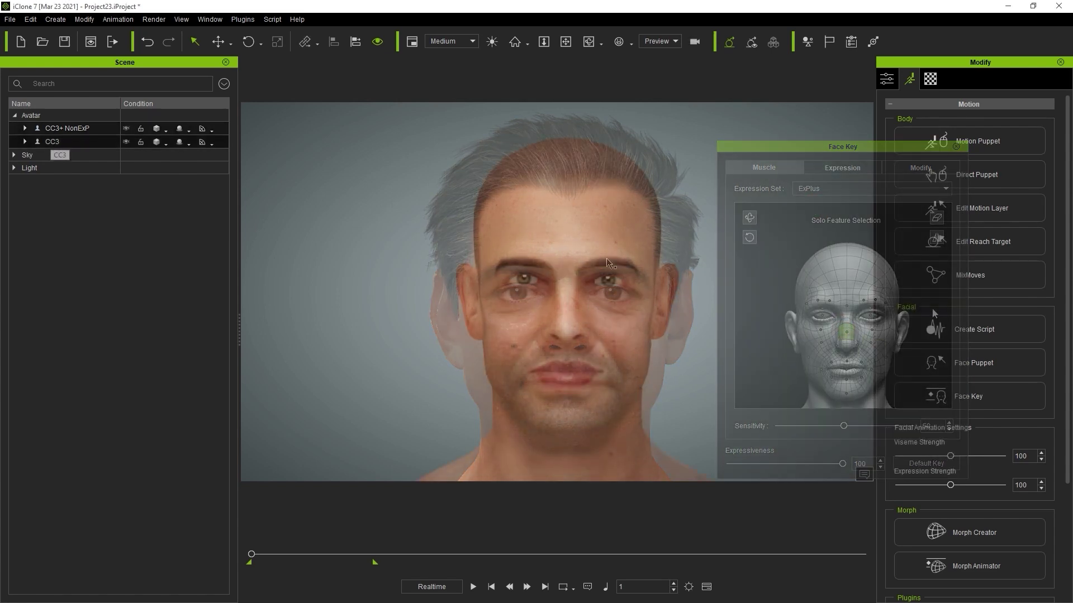
Select CC3 and review its default-only expression set and style lists and inactive Modify sliders.
{"action": "left_click", "coordinate": [974, 397]}
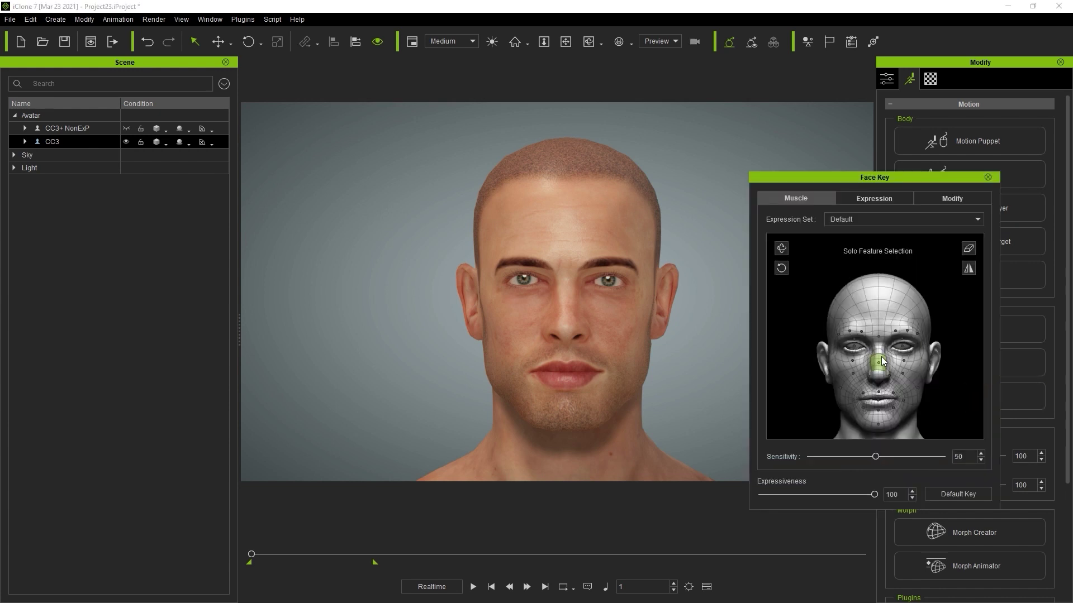
{"action": "left_click", "coordinate": [855, 219]}
{"action": "left_click", "coordinate": [869, 200]}
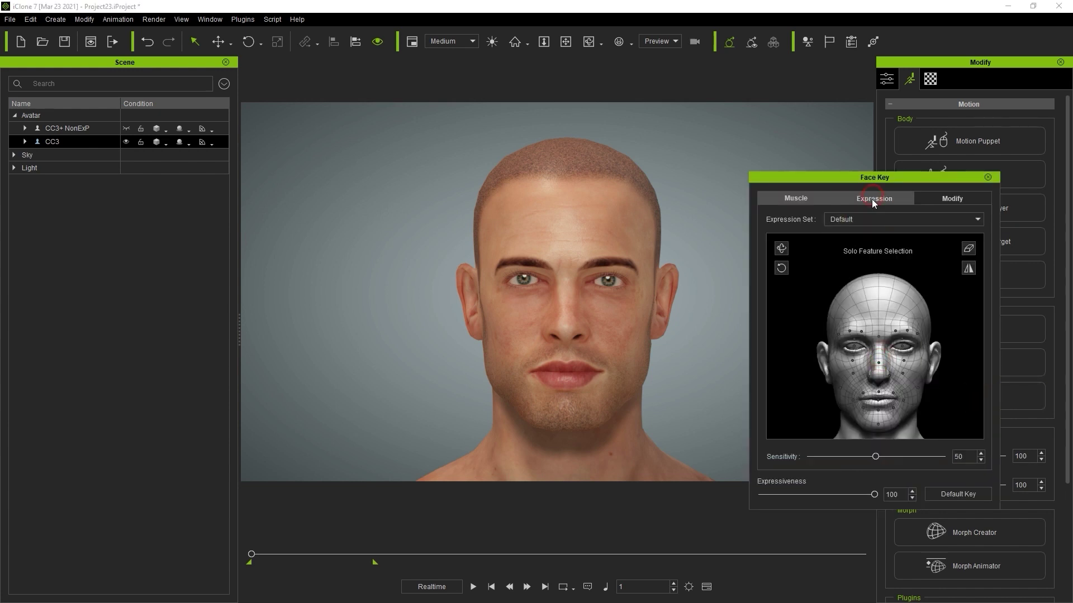
{"action": "left_click", "coordinate": [871, 198]}
{"action": "left_click", "coordinate": [863, 219]}
{"action": "left_click", "coordinate": [946, 216]}
{"action": "left_click", "coordinate": [955, 199]}
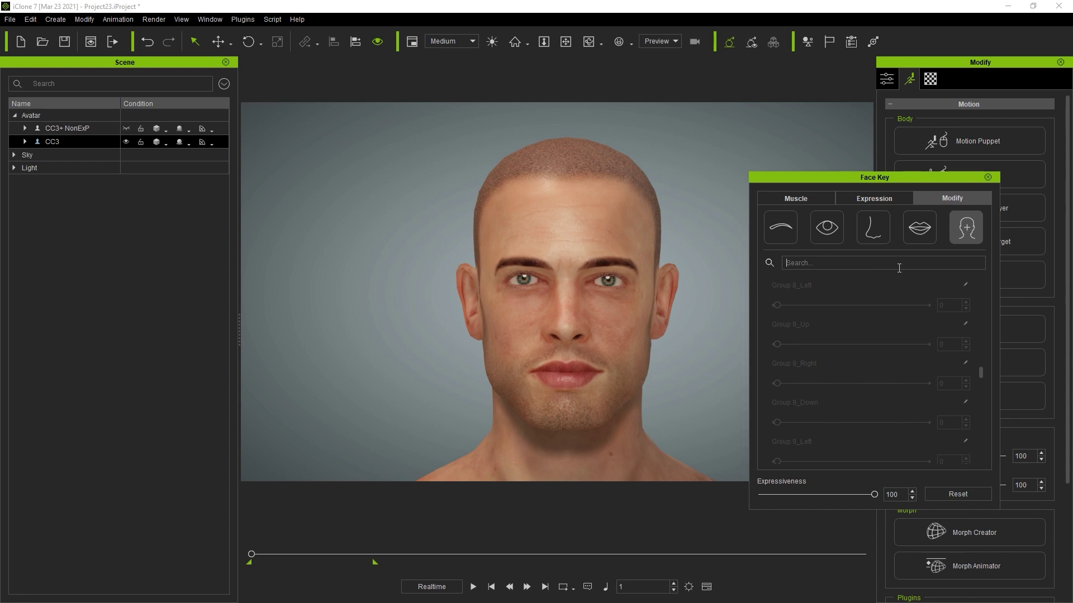
{"action": "left_click_drag", "start_coordinate": [984, 370], "coordinate": [952, 312]}
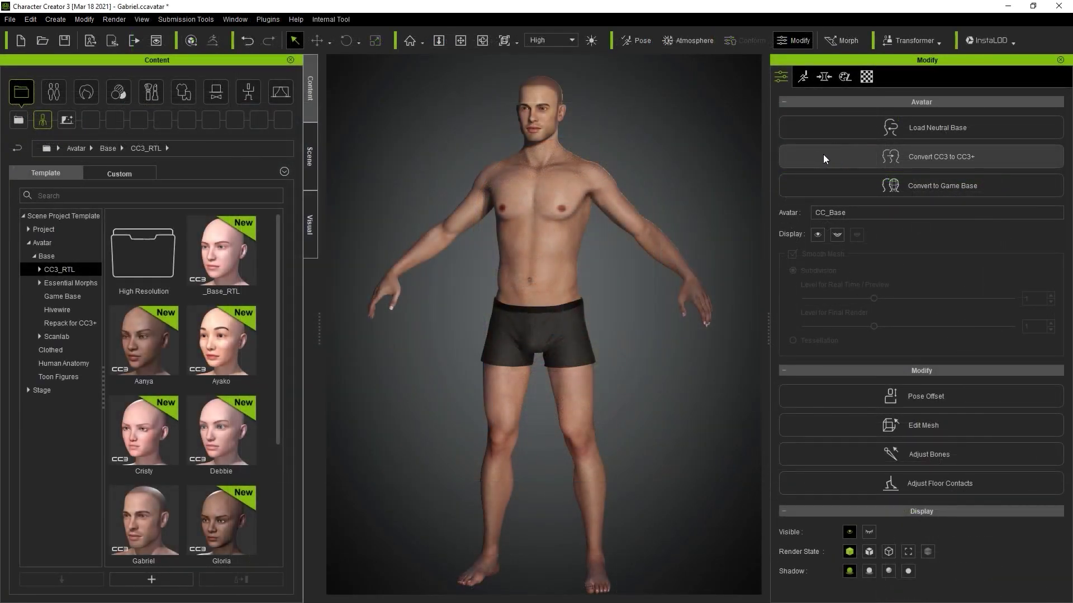
Convert the CC3 character to CC3+, baking textures at their original size.
{"action": "left_click", "coordinate": [824, 155]}
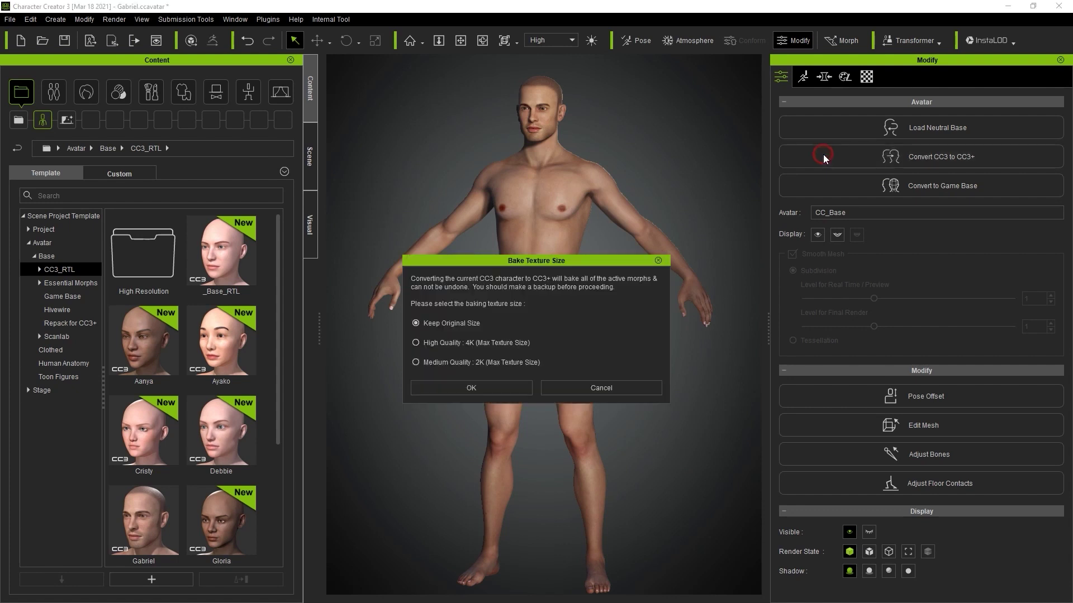
{"action": "left_click", "coordinate": [505, 385]}
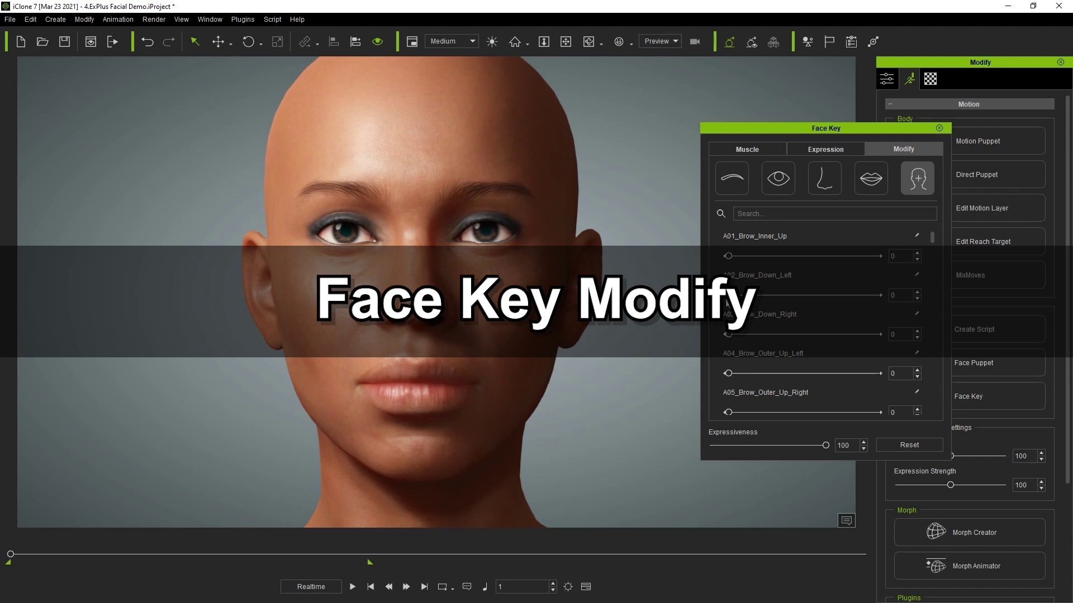
Using the slider search, set A25_Jaw_Open to 59 and A37_Mouth_Close to 56.
{"action": "left_click_drag", "start_coordinate": [932, 238], "coordinate": [935, 289]}
{"action": "left_click", "coordinate": [788, 215]}
{"action": "type", "text": "jaw"}
{"action": "left_click_drag", "start_coordinate": [727, 256], "coordinate": [815, 256]}
{"action": "double_click", "coordinate": [781, 214]}
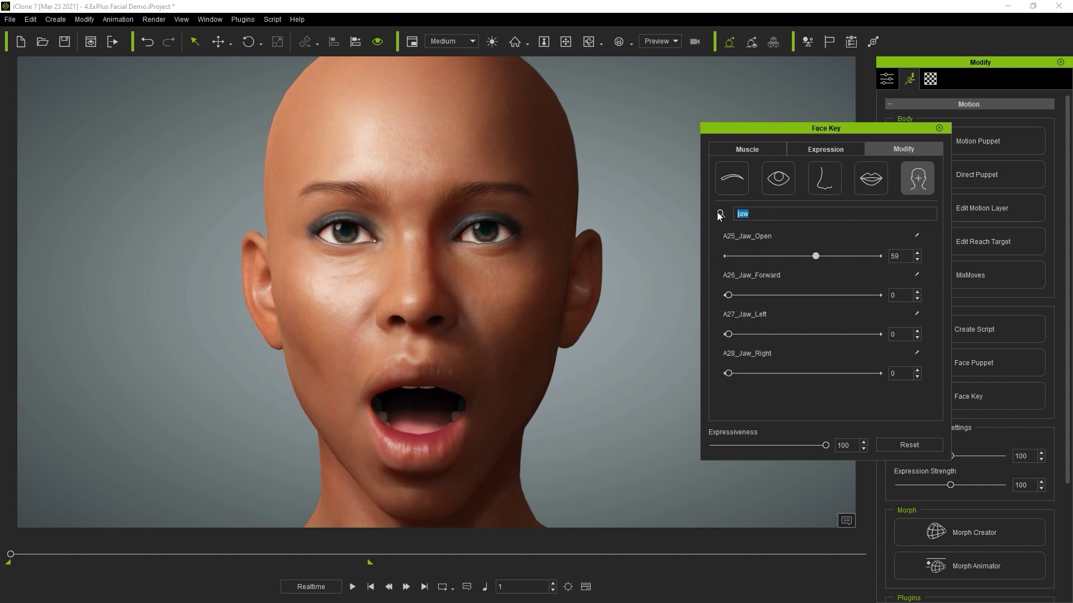
{"action": "type", "text": "clo"}
{"action": "left_click_drag", "start_coordinate": [730, 257], "coordinate": [701, 237]}
Push the jaw forward with A26_Jaw_Forward, viewing the head from a three-quarter angle.
{"action": "double_click", "coordinate": [741, 214]}
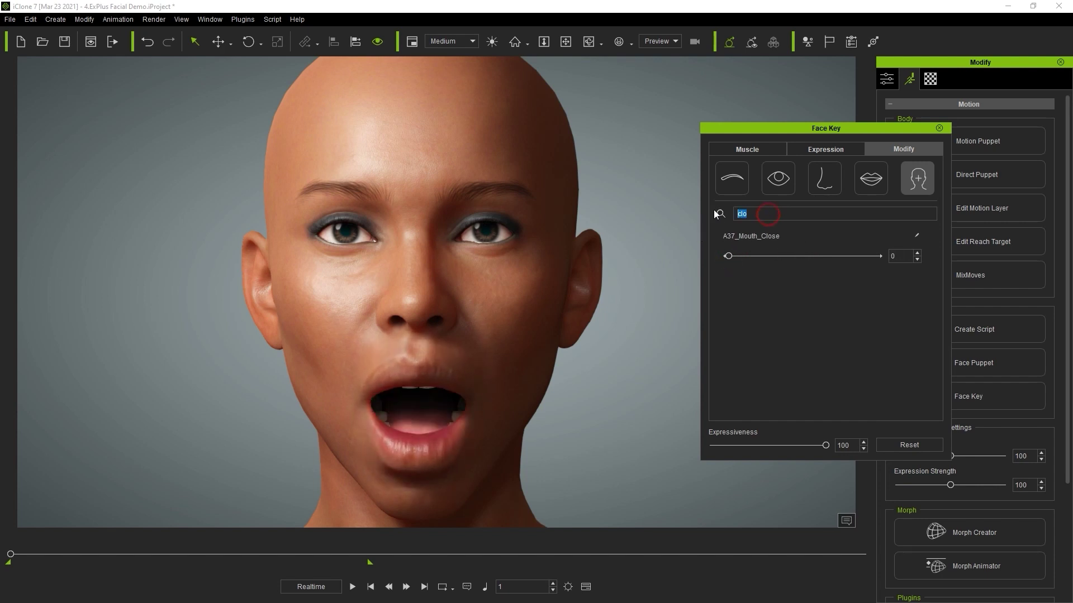
{"action": "type", "text": "jaw"}
{"action": "right_click_drag", "start_coordinate": [561, 281], "coordinate": [658, 263]}
{"action": "left_click_drag", "start_coordinate": [728, 295], "coordinate": [629, 280]}
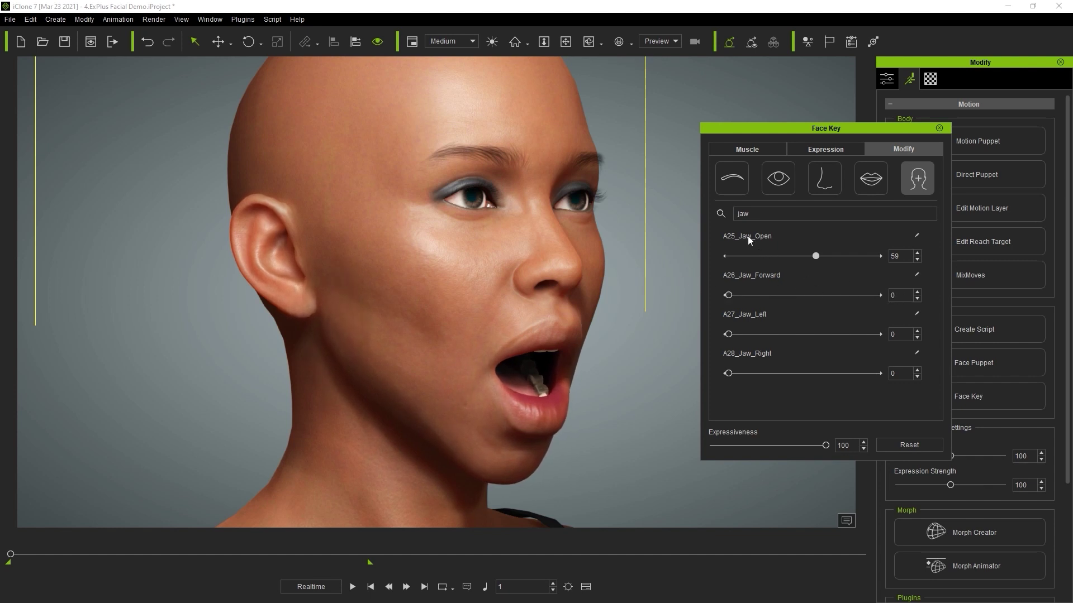
Clear the jaw search and raise A52_Tongue_Out and T01_Tongue_Up so the tongue sticks out curled up.
{"action": "left_click_drag", "start_coordinate": [777, 215], "coordinate": [728, 214]}
{"action": "key", "text": "BackSpace"}
{"action": "left_click_drag", "start_coordinate": [932, 239], "coordinate": [932, 375]}
{"action": "left_click_drag", "start_coordinate": [728, 295], "coordinate": [832, 295]}
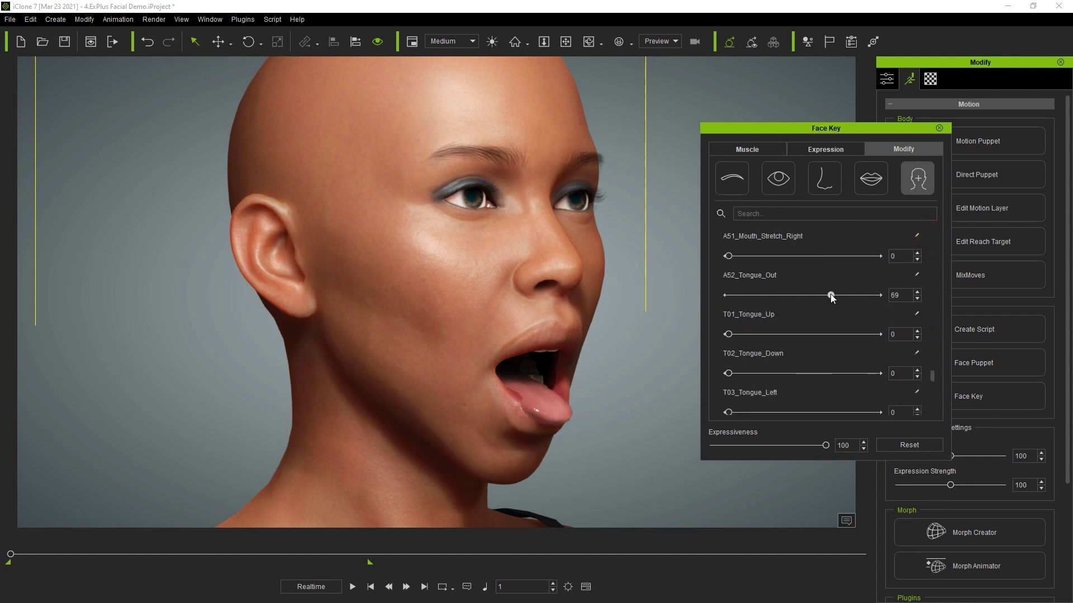
{"action": "left_click_drag", "start_coordinate": [727, 334], "coordinate": [818, 334]}
Widen the tongue and return it, leaving T01_Tongue_Up at 61 and A52_Tongue_Out at 2.
{"action": "left_click_drag", "start_coordinate": [931, 375], "coordinate": [932, 381]}
{"action": "right_click_drag", "start_coordinate": [670, 363], "coordinate": [492, 360]}
{"action": "scroll", "coordinate": [740, 297], "scroll_direction": "down", "scroll_amount": 3}
{"action": "mouse_move", "coordinate": [728, 338]}
{"action": "left_mouse_down"}
{"action": "mouse_move", "coordinate": [789, 332]}
{"action": "mouse_move", "coordinate": [728, 338]}
{"action": "left_mouse_up"}
{"action": "scroll", "coordinate": [731, 254], "scroll_direction": "down", "scroll_amount": 4}
{"action": "mouse_move", "coordinate": [728, 250]}
{"action": "left_mouse_down"}
{"action": "mouse_move", "coordinate": [779, 254]}
{"action": "mouse_move", "coordinate": [728, 250]}
{"action": "left_mouse_up"}
{"action": "left_click_drag", "start_coordinate": [933, 403], "coordinate": [931, 376]}
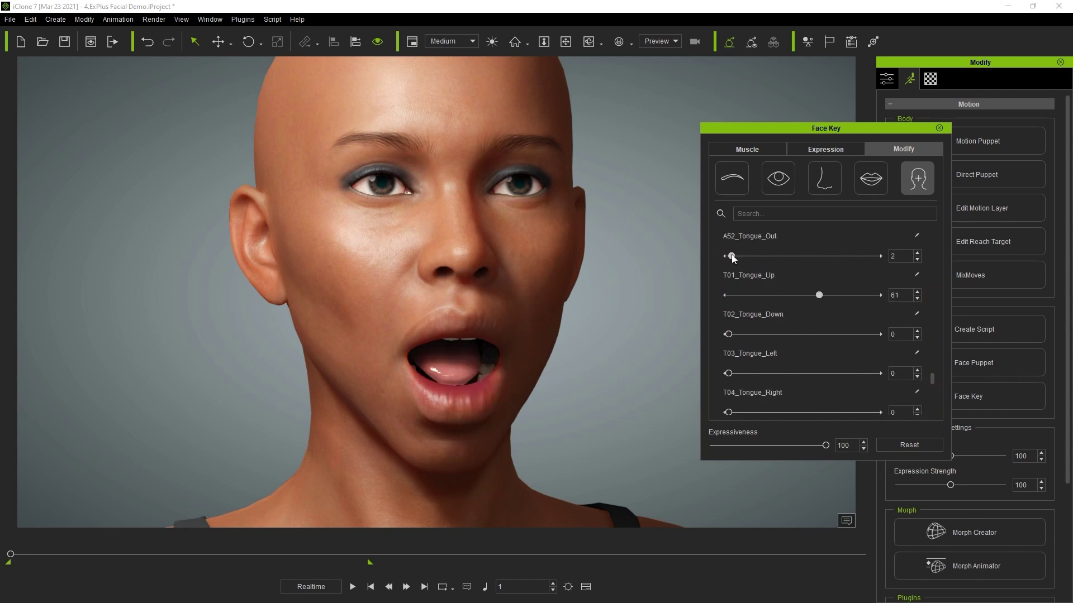
{"action": "scroll", "coordinate": [740, 328], "scroll_direction": "down", "scroll_amount": 2}
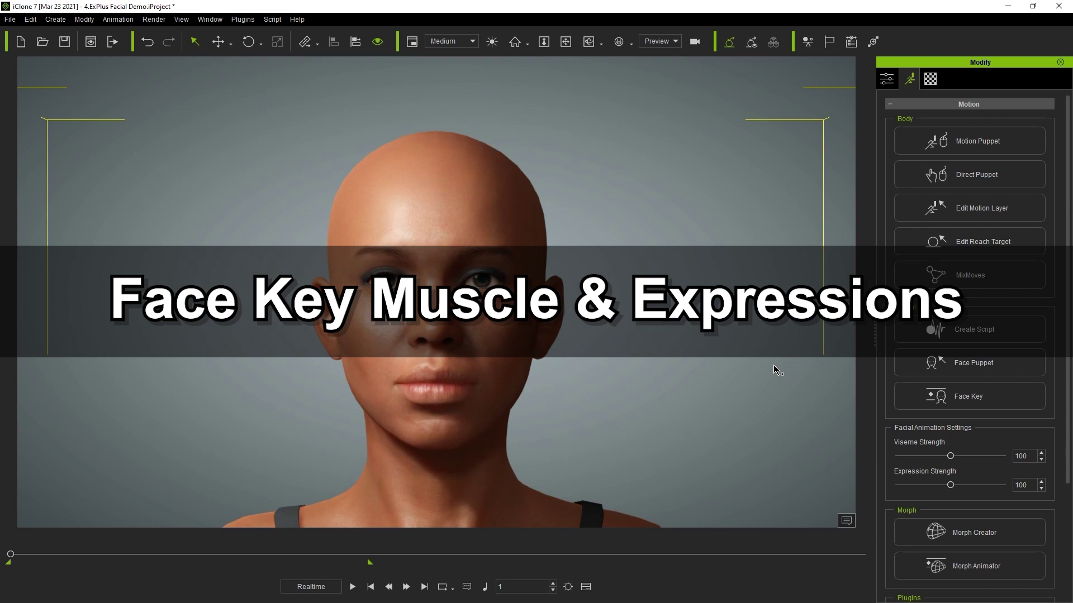
Open Face Key, choose the ExPlus muscle expression set, enable mirrored editing, and show the individual sliders.
{"action": "left_click", "coordinate": [940, 397]}
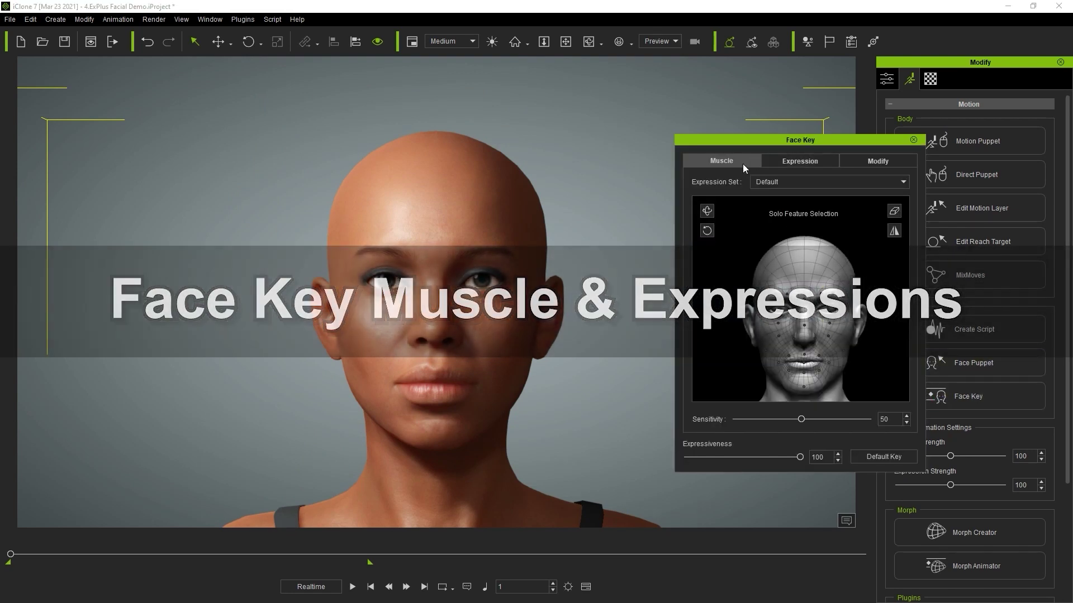
{"action": "left_click", "coordinate": [769, 185]}
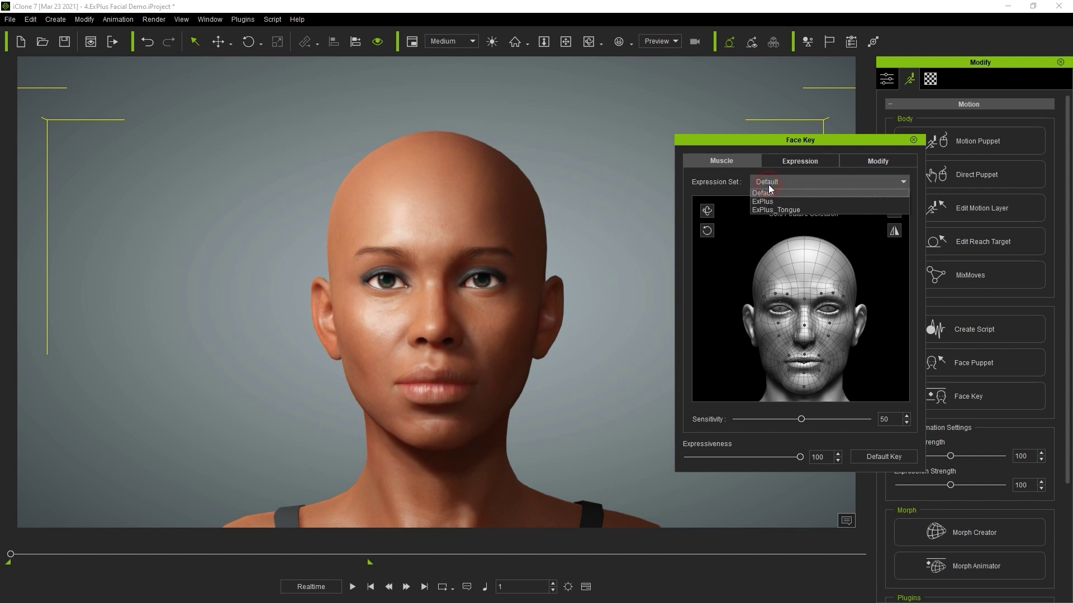
{"action": "left_click", "coordinate": [792, 203]}
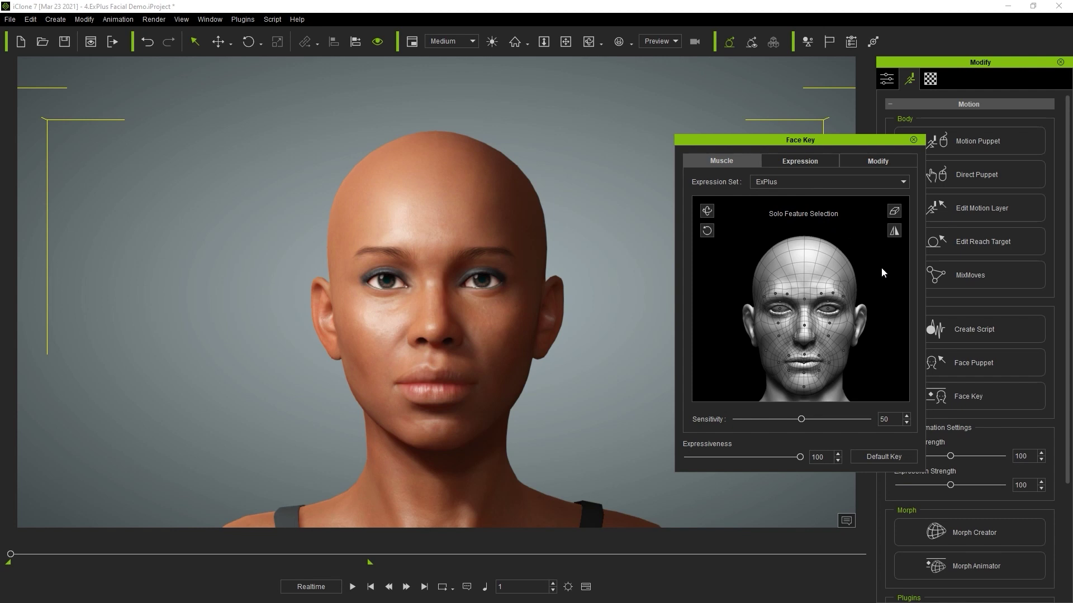
{"action": "left_click", "coordinate": [893, 232]}
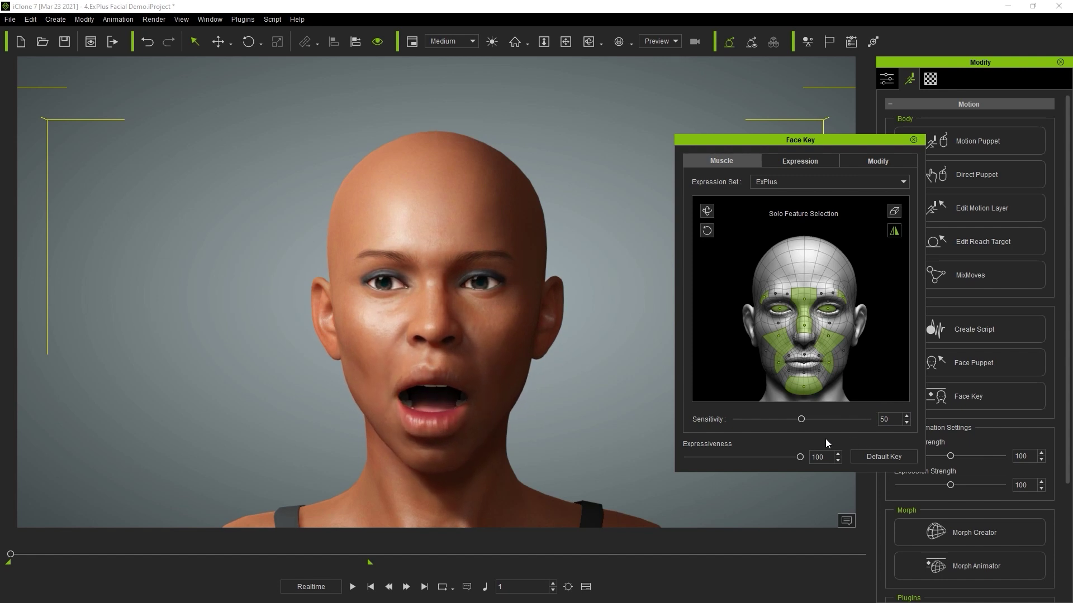
{"action": "left_click", "coordinate": [879, 161]}
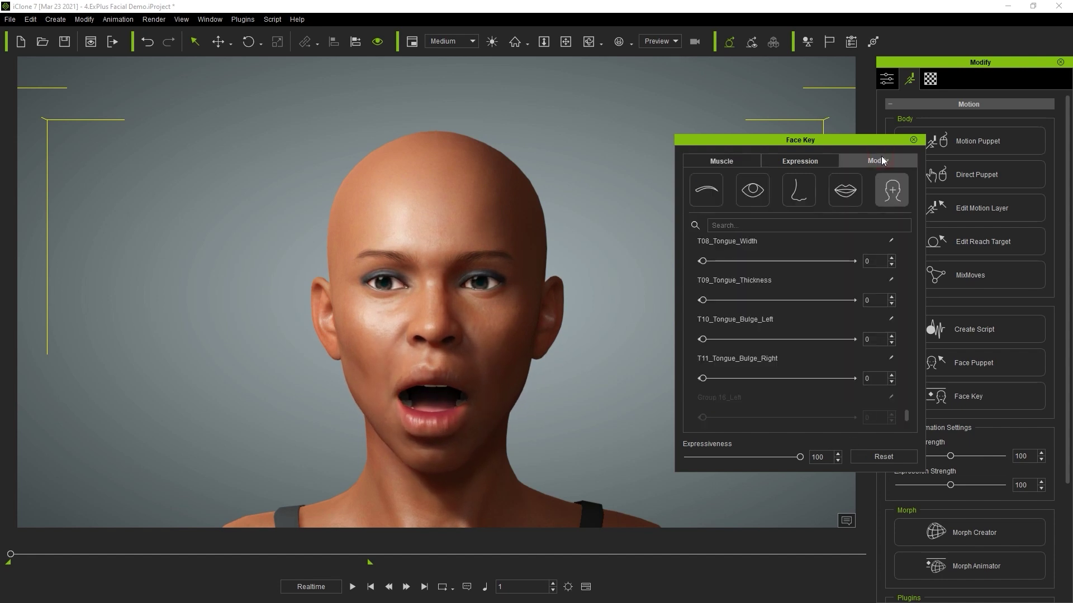
Go back to the muscle face diagram and close the character's open mouth.
{"action": "left_click_drag", "start_coordinate": [906, 404], "coordinate": [904, 237]}
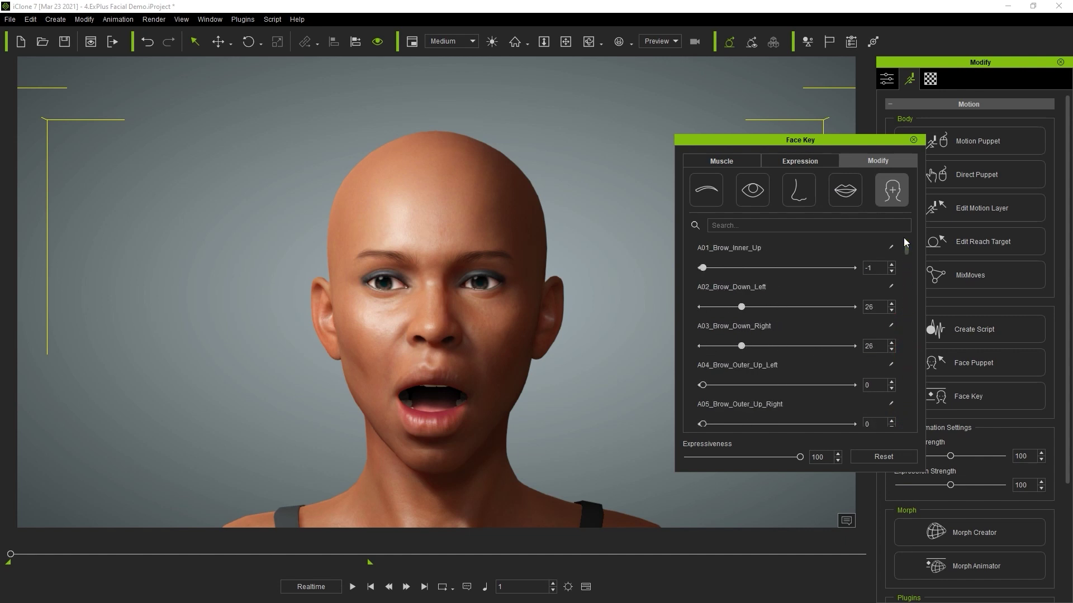
{"action": "left_click", "coordinate": [738, 162]}
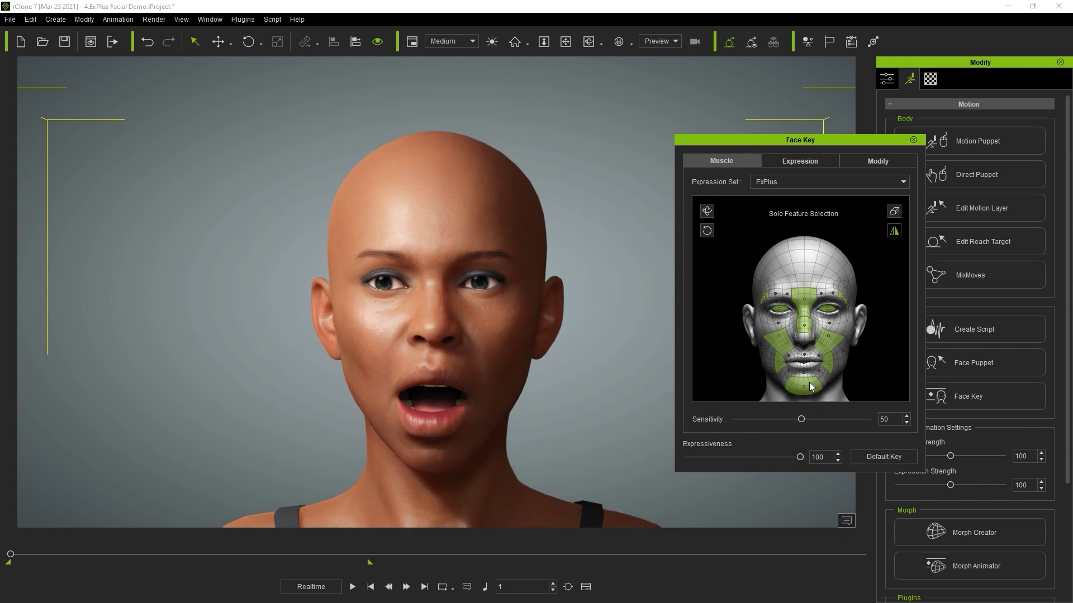
{"action": "left_click_drag", "start_coordinate": [809, 382], "coordinate": [809, 382]}
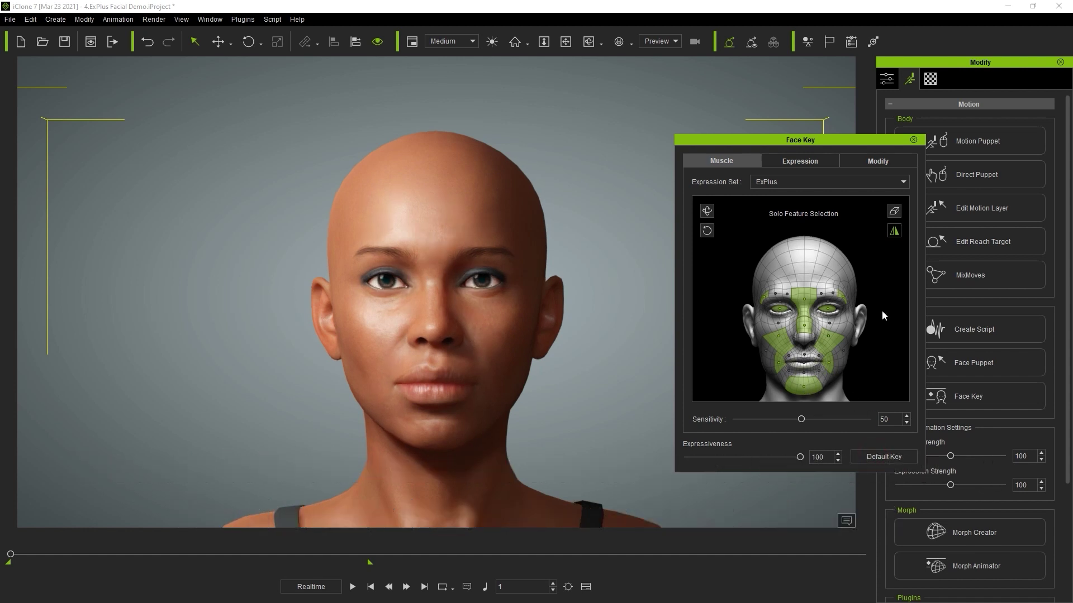
Select the chin region, drag it down to open the jaw wide, then reset to Default.
{"action": "left_click", "coordinate": [875, 270]}
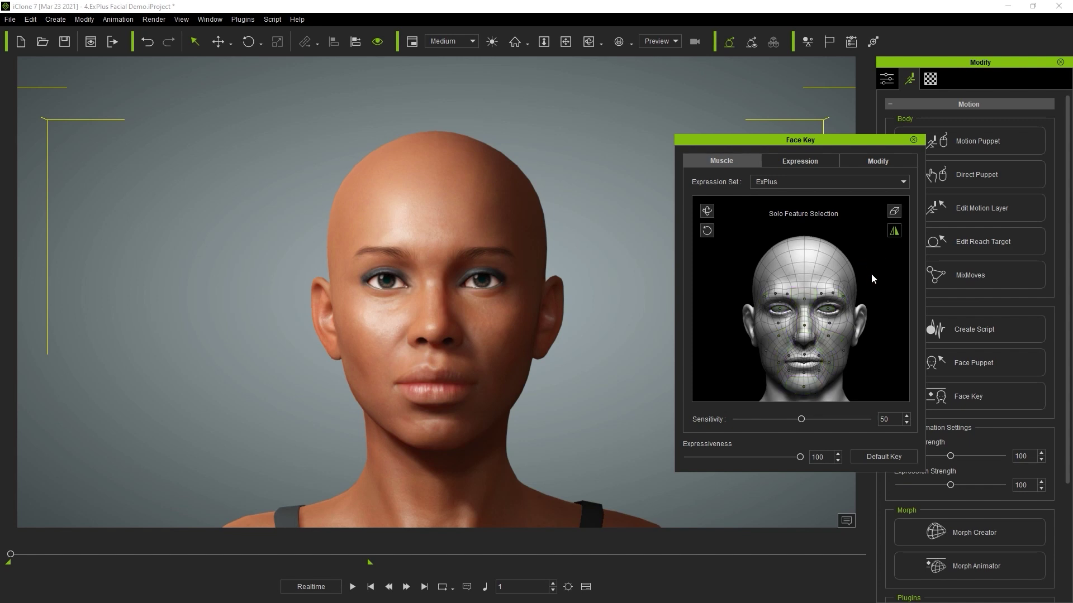
{"action": "left_click", "coordinate": [813, 384]}
{"action": "left_click_drag", "start_coordinate": [717, 283], "coordinate": [715, 428]}
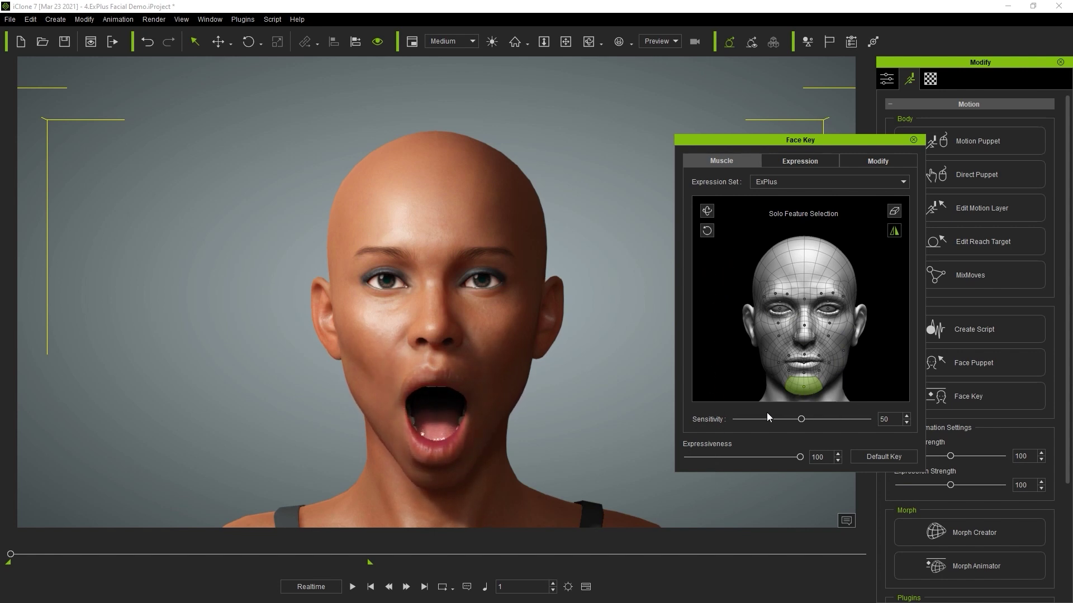
{"action": "left_click", "coordinate": [867, 455]}
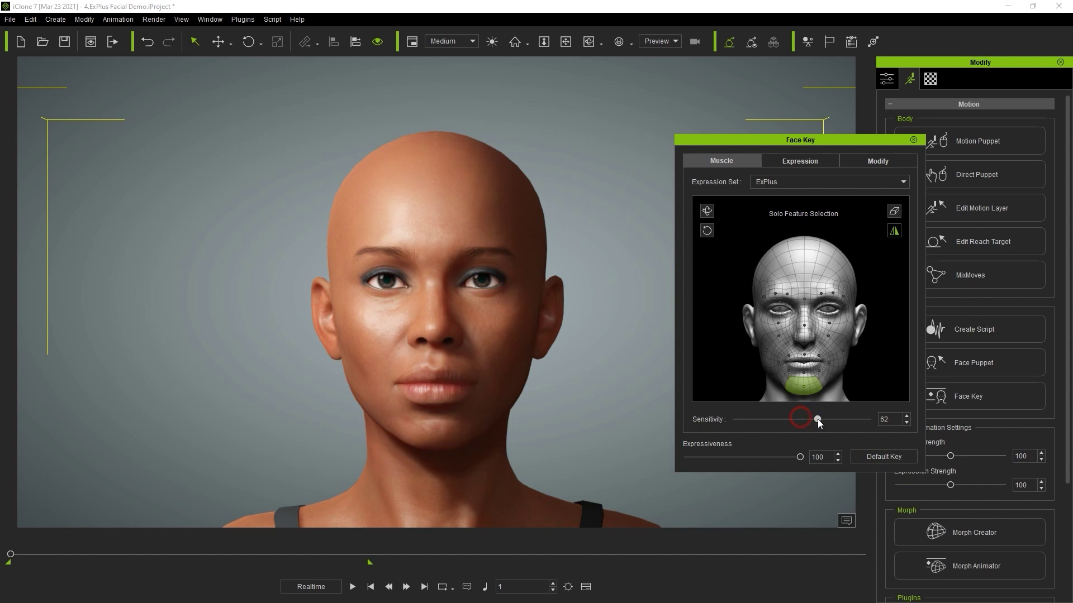
Raise muscle sensitivity to 90 and switch the expression set to ExPlus_Tongue.
{"action": "left_click_drag", "start_coordinate": [853, 420], "coordinate": [855, 420]}
{"action": "mouse_move", "coordinate": [719, 261]}
{"action": "left_mouse_down"}
{"action": "mouse_move", "coordinate": [713, 320]}
{"action": "mouse_move", "coordinate": [713, 266]}
{"action": "left_mouse_up"}
{"action": "left_click", "coordinate": [803, 182]}
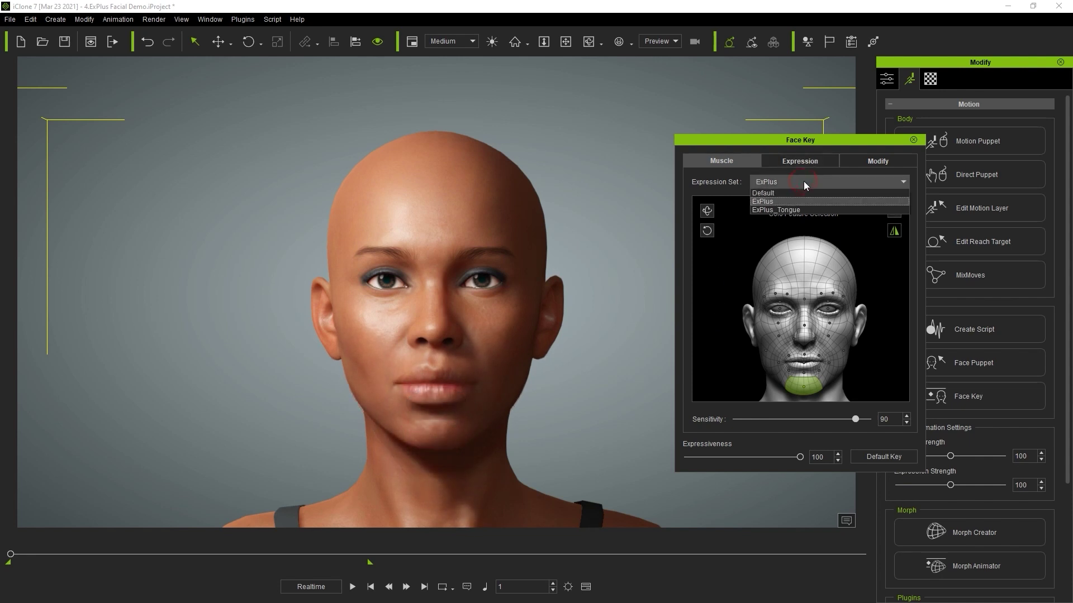
{"action": "left_click", "coordinate": [789, 209]}
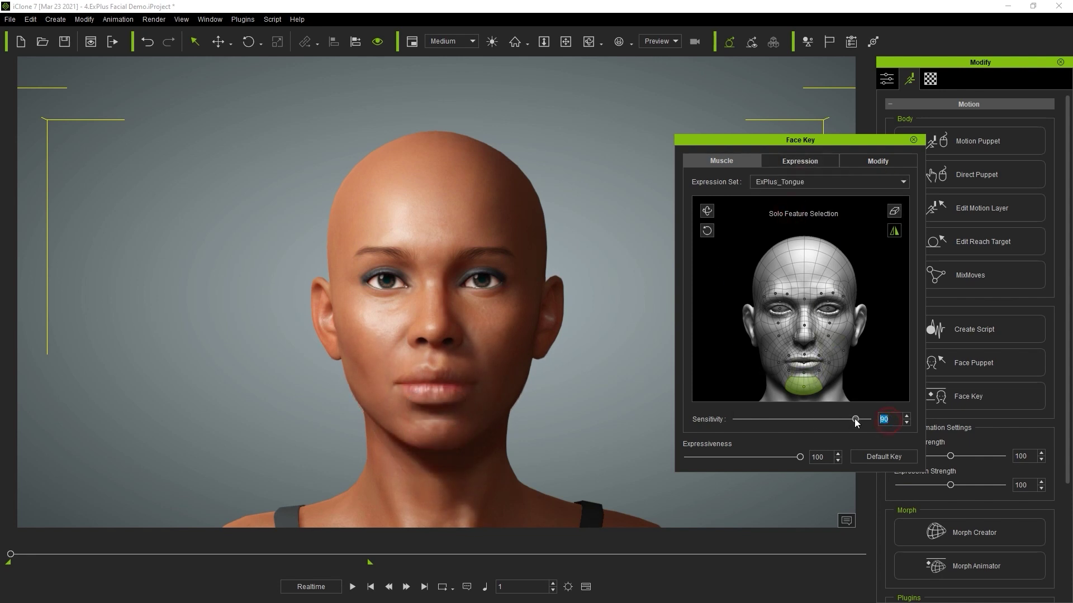
From a three-quarter view, open the mouth and move, raise and retract the tongue using the lip and chin regions.
{"action": "left_click_drag", "start_coordinate": [713, 292], "coordinate": [720, 400]}
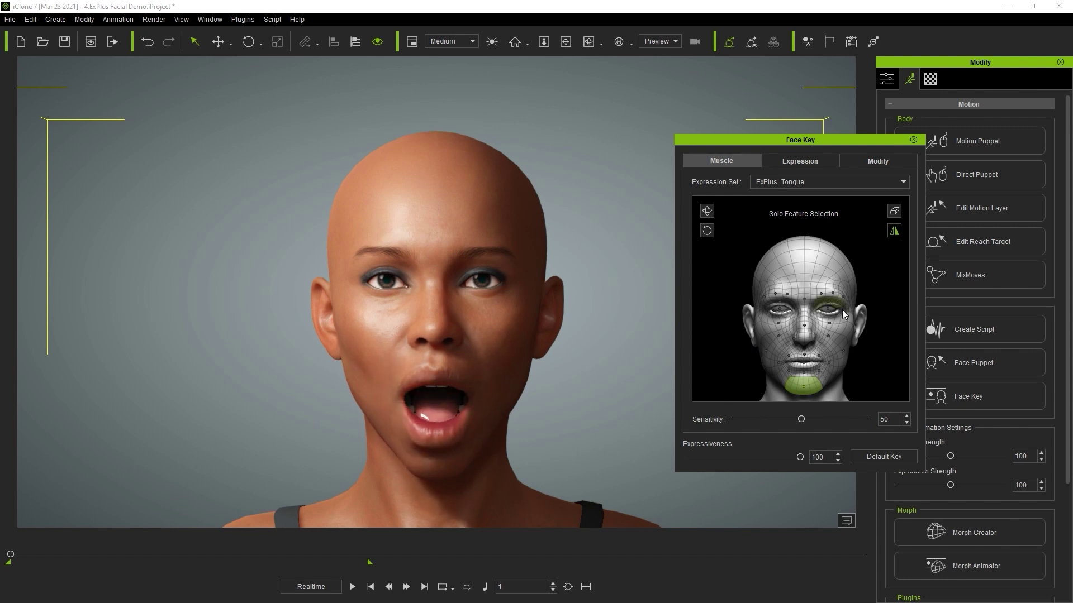
{"action": "scroll", "coordinate": [512, 407], "scroll_direction": "up", "scroll_amount": 5}
{"action": "right_click_drag", "start_coordinate": [513, 407], "coordinate": [614, 366]}
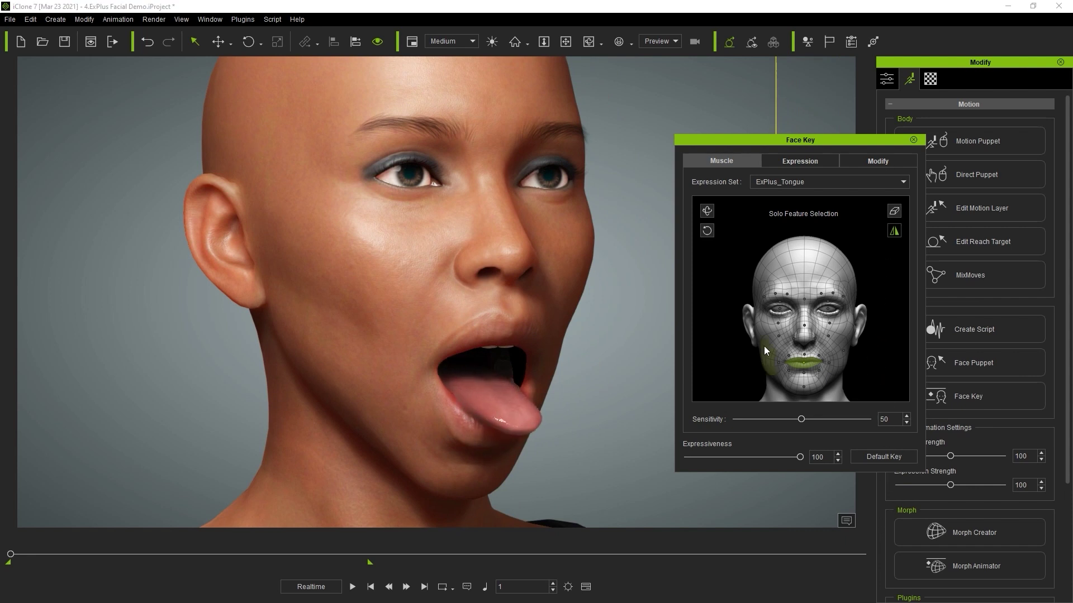
{"action": "left_click_drag", "start_coordinate": [807, 355], "coordinate": [880, 334]}
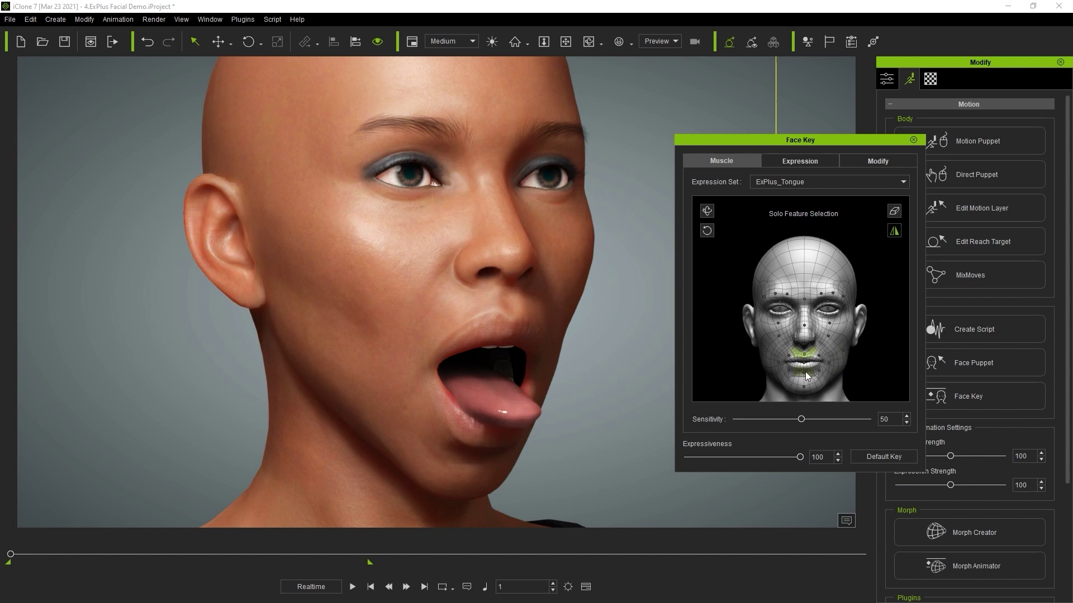
{"action": "left_click_drag", "start_coordinate": [807, 373], "coordinate": [884, 267]}
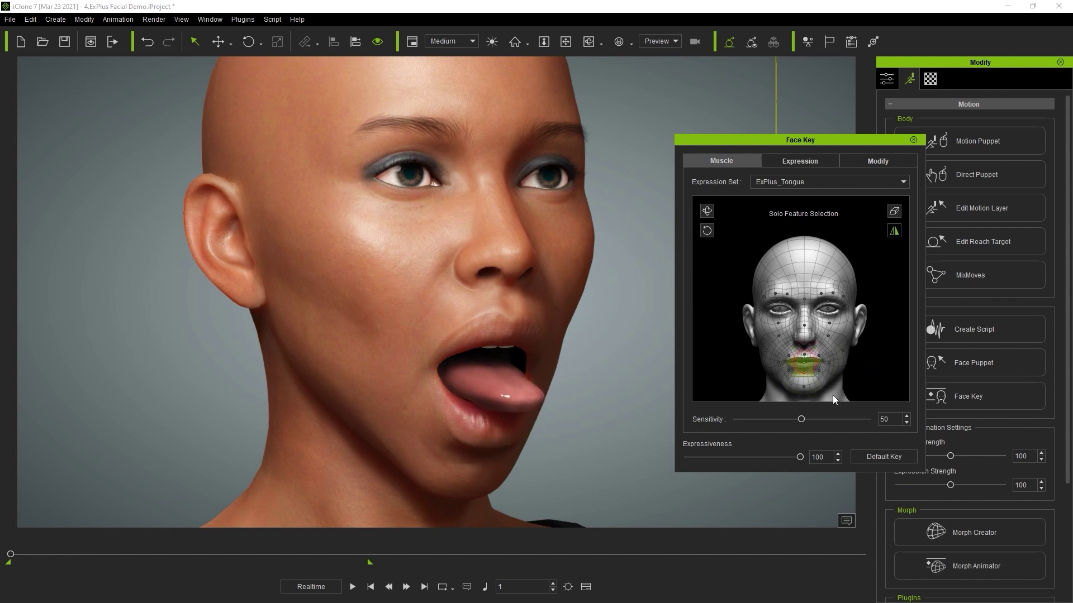
{"action": "left_click_drag", "start_coordinate": [888, 350], "coordinate": [891, 293]}
{"action": "left_click_drag", "start_coordinate": [814, 384], "coordinate": [920, 348]}
Try 08-ExPlus Happy Sad presets: 14_Happy, 3_Sad and 6_Happy, adjusting Expressiveness.
{"action": "left_click", "coordinate": [800, 161]}
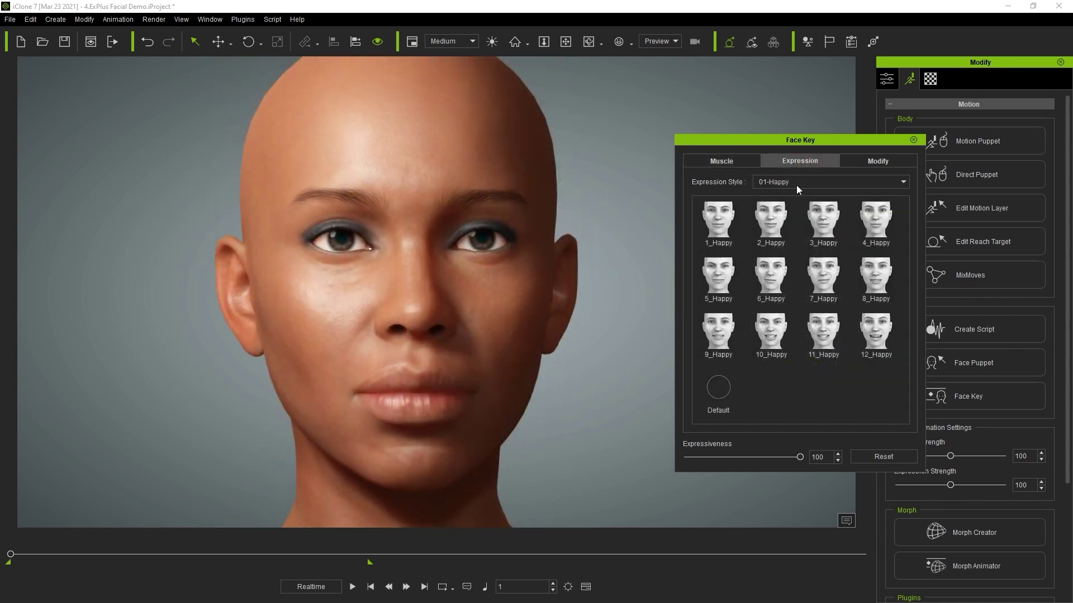
{"action": "left_click", "coordinate": [782, 182]}
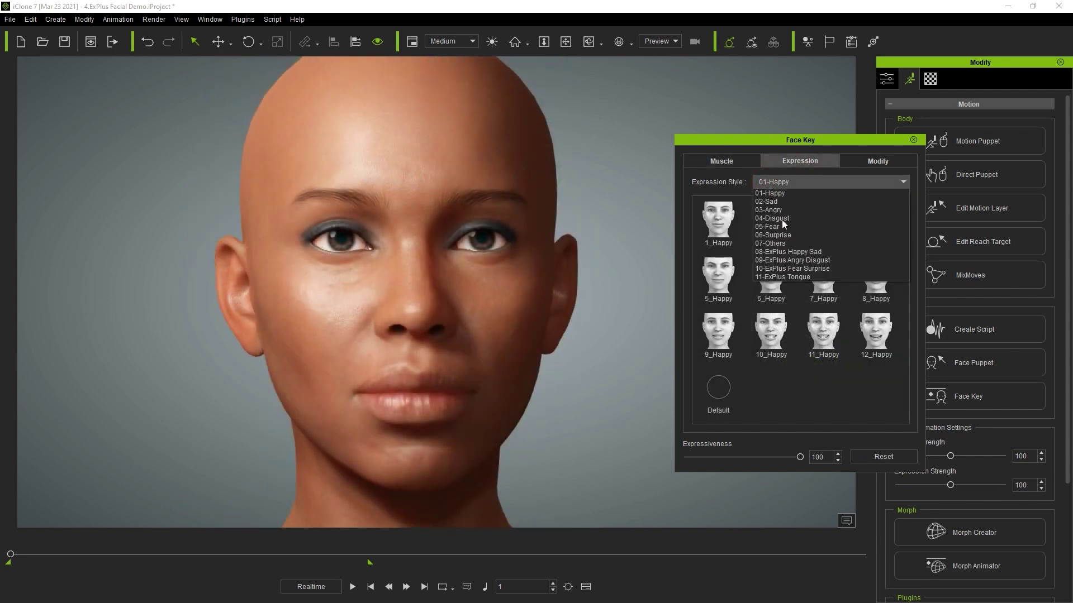
{"action": "left_click", "coordinate": [802, 252]}
{"action": "left_click", "coordinate": [823, 275]}
{"action": "left_click", "coordinate": [823, 333]}
{"action": "left_click", "coordinate": [746, 374]}
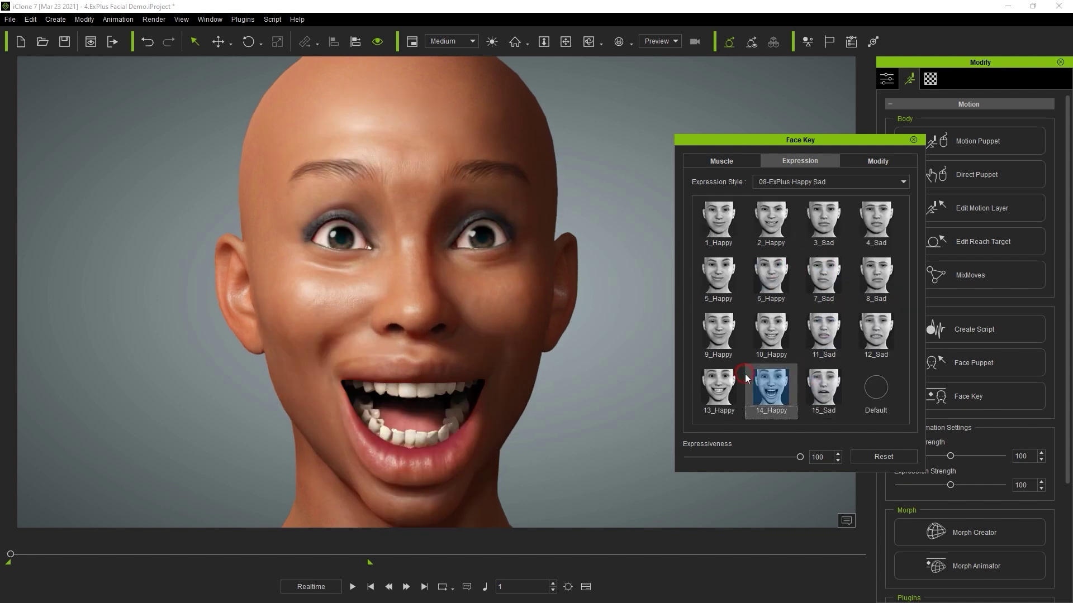
{"action": "left_click", "coordinate": [823, 221]}
{"action": "left_click", "coordinate": [764, 373]}
{"action": "mouse_move", "coordinate": [799, 457]}
{"action": "left_mouse_down"}
{"action": "mouse_move", "coordinate": [739, 452]}
{"action": "mouse_move", "coordinate": [806, 454]}
{"action": "left_mouse_up"}
{"action": "left_click", "coordinate": [771, 275]}
Apply 10_Angry from 09-ExPlus Angry Disgust and 14_Fear from 10-ExPlus Fear Surprise.
{"action": "left_click", "coordinate": [805, 183]}
{"action": "left_click", "coordinate": [806, 260]}
{"action": "left_click", "coordinate": [771, 334]}
{"action": "left_click", "coordinate": [805, 183]}
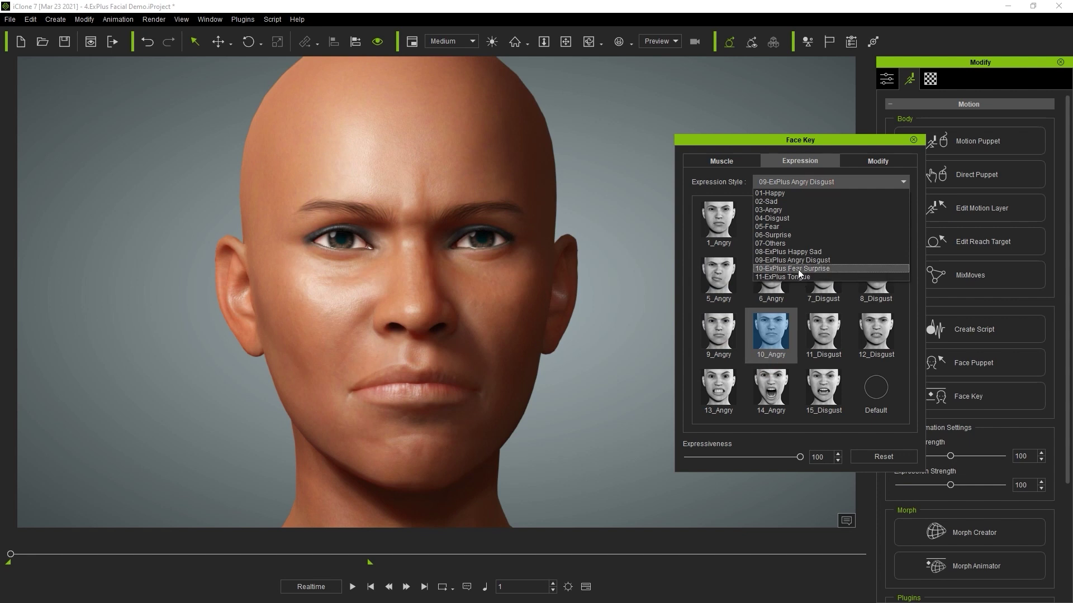
{"action": "left_click", "coordinate": [798, 268]}
{"action": "left_click", "coordinate": [772, 275]}
{"action": "left_click", "coordinate": [771, 387]}
Try 11-ExPlus Tongue presets LickD, LipsD, Relax, Roll, Bite, LipsU, BulgeL, LickU, then reset to default.
{"action": "left_click", "coordinate": [799, 183]}
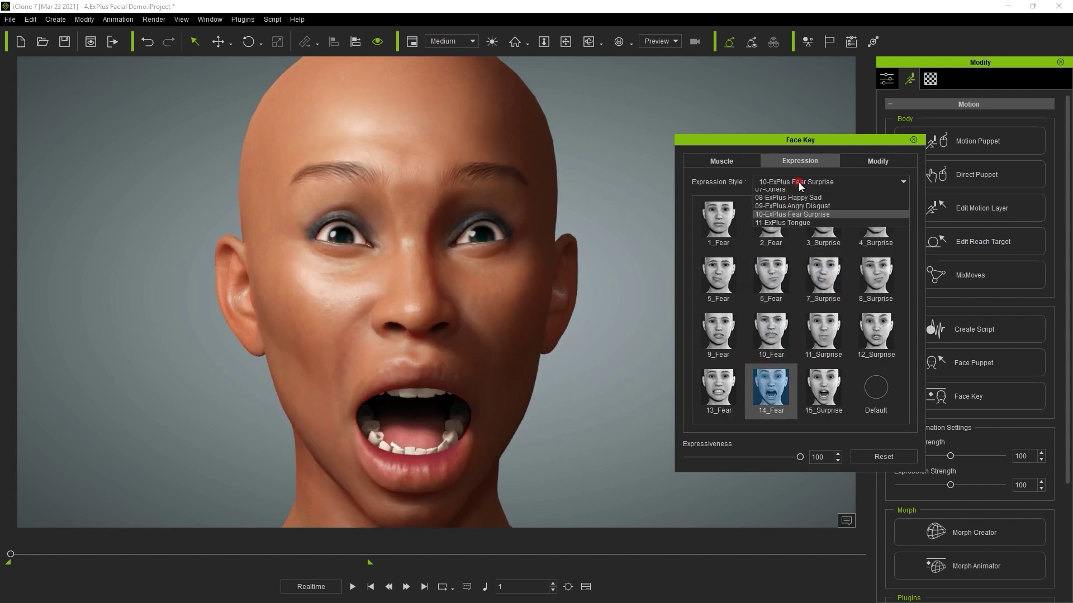
{"action": "left_click", "coordinate": [787, 201]}
{"action": "left_click", "coordinate": [771, 274]}
{"action": "left_click", "coordinate": [765, 329]}
{"action": "left_click", "coordinate": [763, 387]}
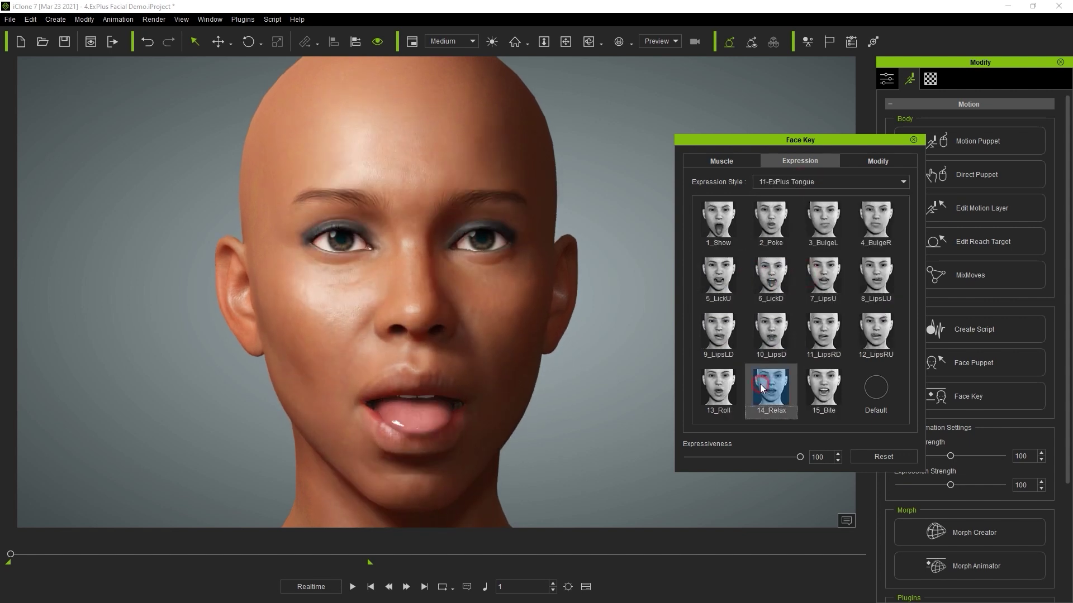
{"action": "left_click", "coordinate": [718, 387]}
{"action": "left_click", "coordinate": [823, 387]}
{"action": "left_click", "coordinate": [824, 276]}
{"action": "left_click", "coordinate": [824, 219]}
{"action": "left_click", "coordinate": [718, 275]}
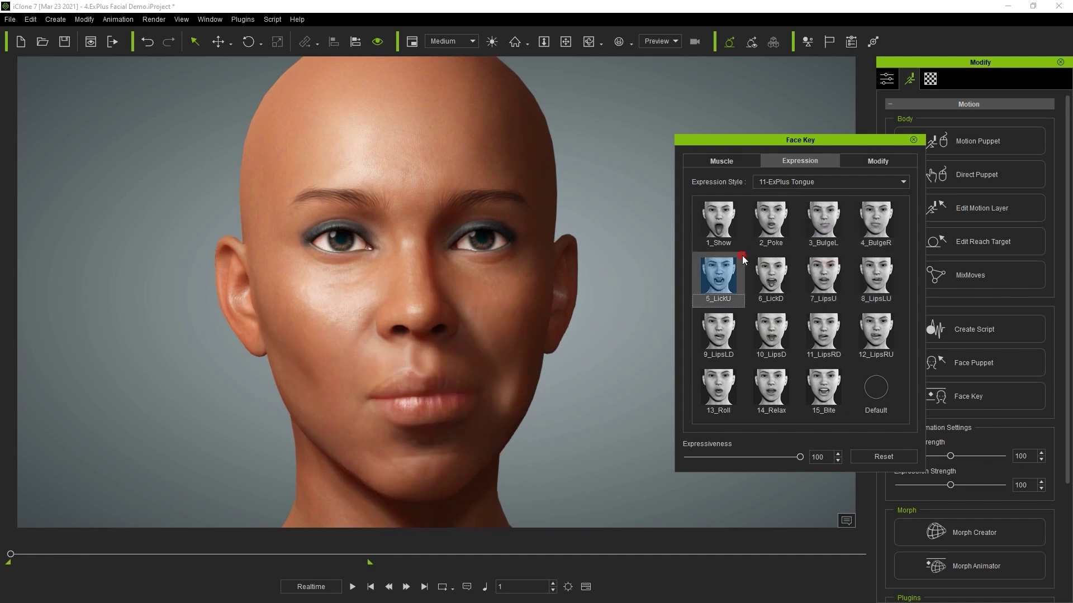
{"action": "left_click", "coordinate": [870, 389]}
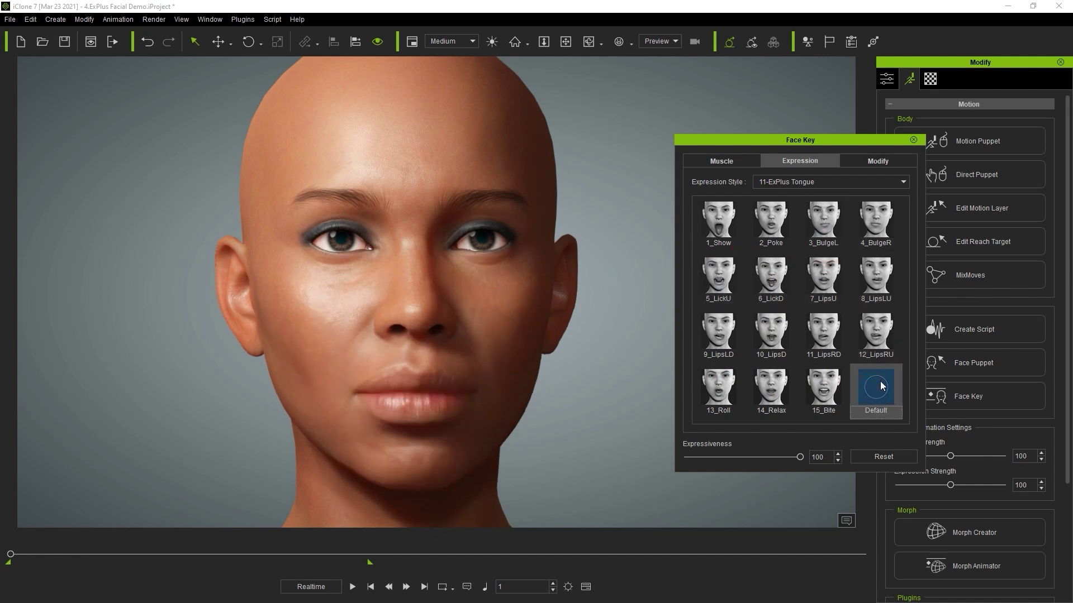
Switch the expression style to 02-Sad, then back to 08-ExPlus Happy Sad.
{"action": "left_click", "coordinate": [795, 185]}
{"action": "left_click", "coordinate": [804, 201]}
{"action": "left_click", "coordinate": [822, 182]}
{"action": "left_click", "coordinate": [837, 252]}
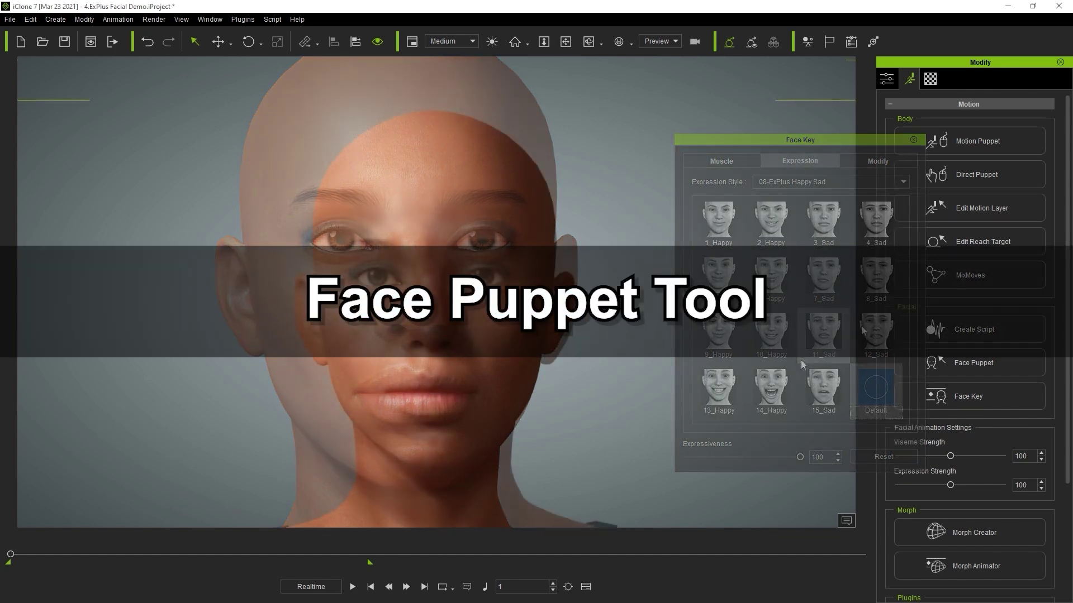
Open Face Puppet, move its panel higher, and ready the 01A_ExPlus Closed preview.
{"action": "left_click", "coordinate": [956, 358]}
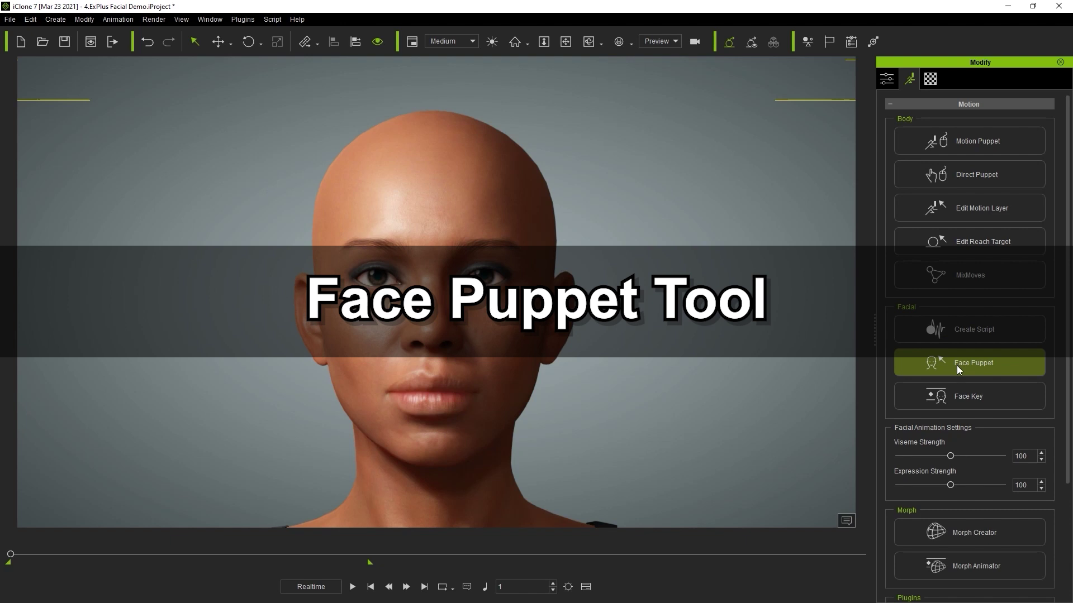
{"action": "left_click_drag", "start_coordinate": [760, 171], "coordinate": [908, 123]}
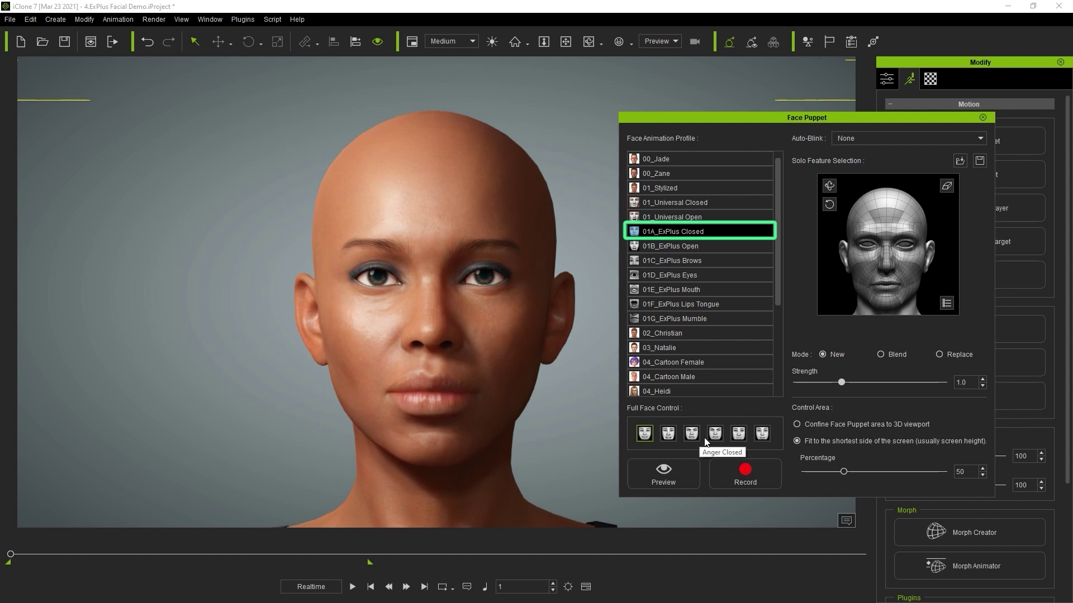
{"action": "left_click", "coordinate": [676, 470]}
Preview puppeting the face with the Closed profile, then with its second full-face preset.
{"action": "key", "text": "space"}
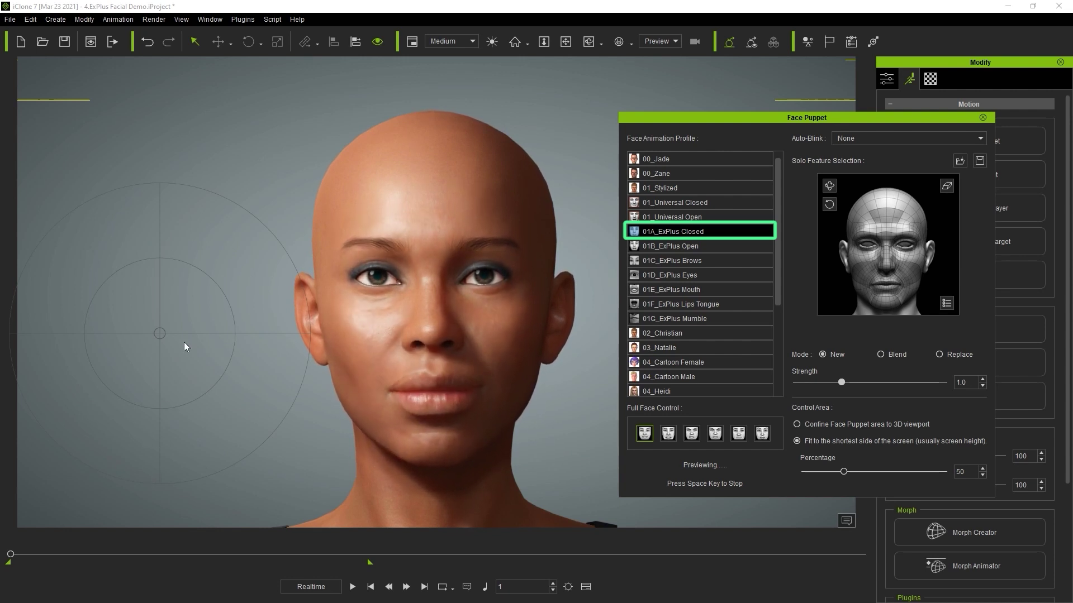
{"action": "key", "text": "space"}
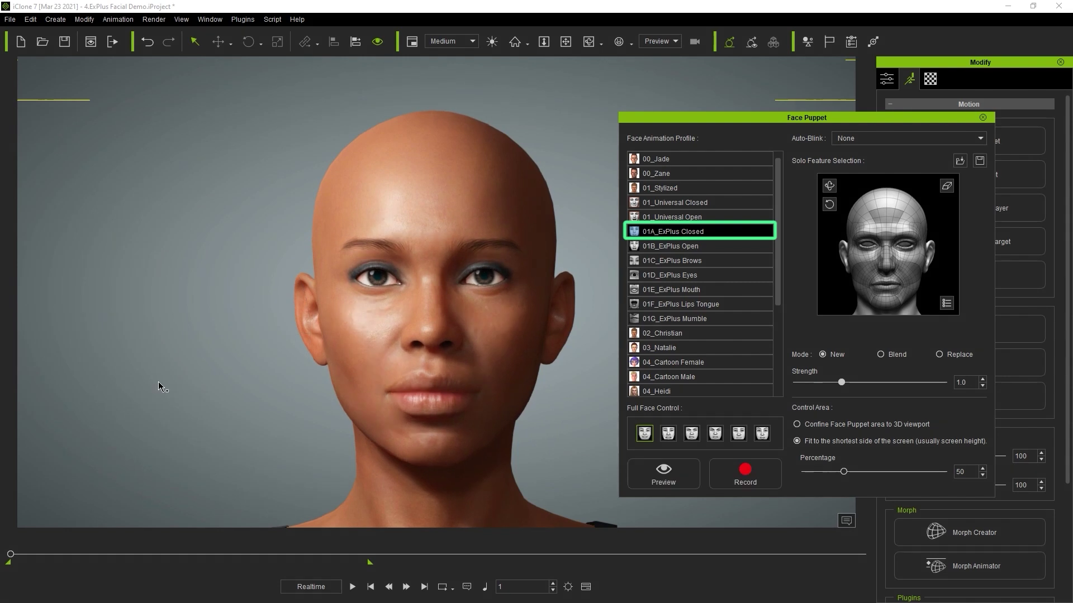
{"action": "left_click", "coordinate": [668, 433]}
{"action": "key", "text": "space"}
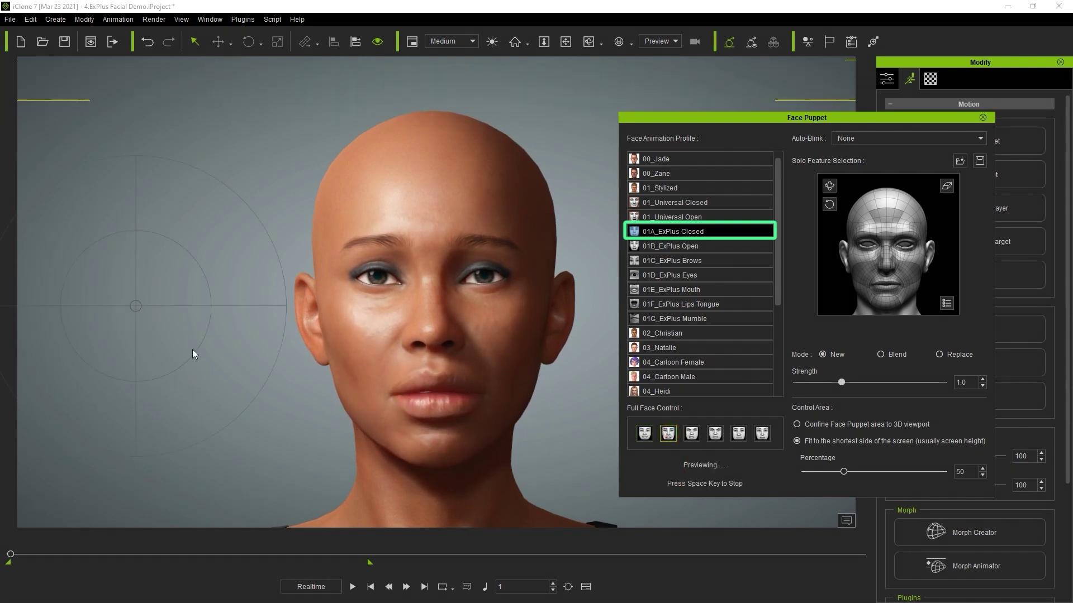
{"action": "key", "text": "Down"}
{"action": "key", "text": "Down"}
Preview the 01C_ExPlus Brows profile and its fifth preset, then select 01D_ExPlus Eyes.
{"action": "key", "text": "space"}
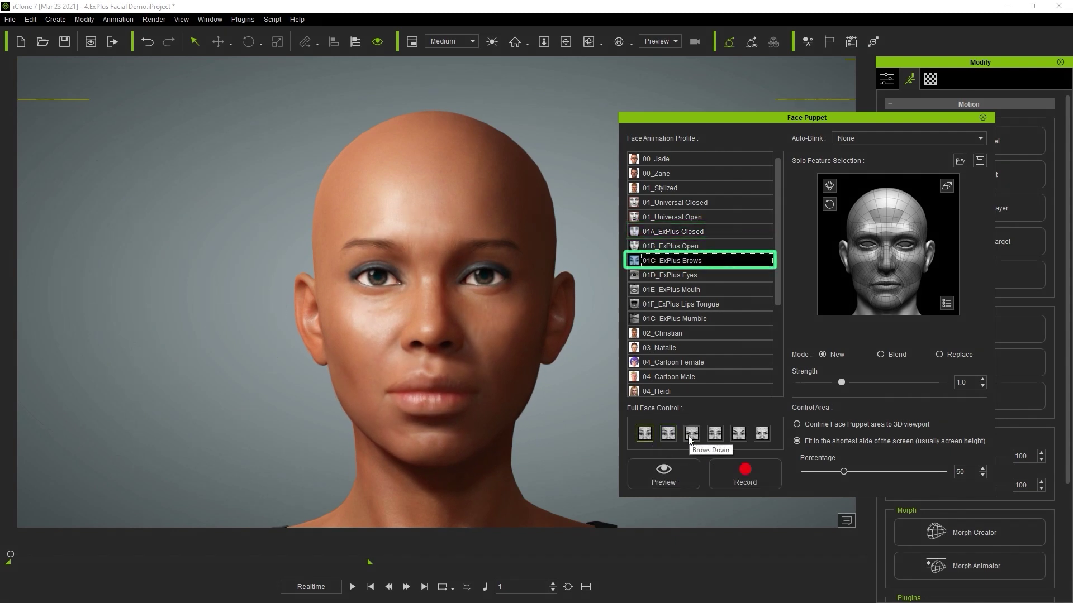
{"action": "left_click", "coordinate": [678, 472]}
{"action": "key", "text": "space"}
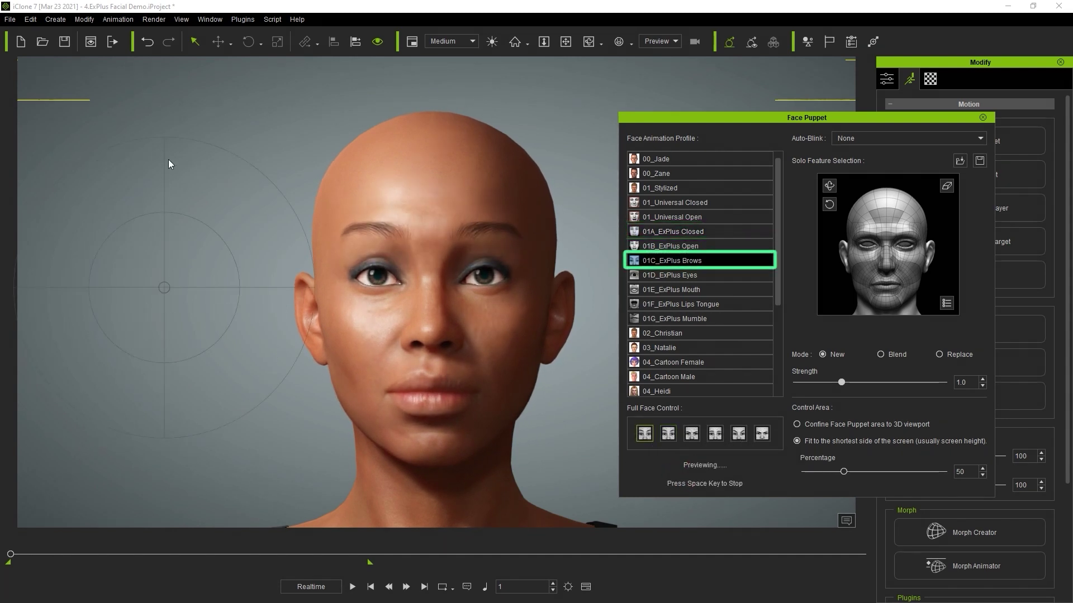
{"action": "key", "text": "space"}
{"action": "left_click", "coordinate": [738, 434]}
{"action": "key", "text": "space"}
{"action": "key", "text": "space"}
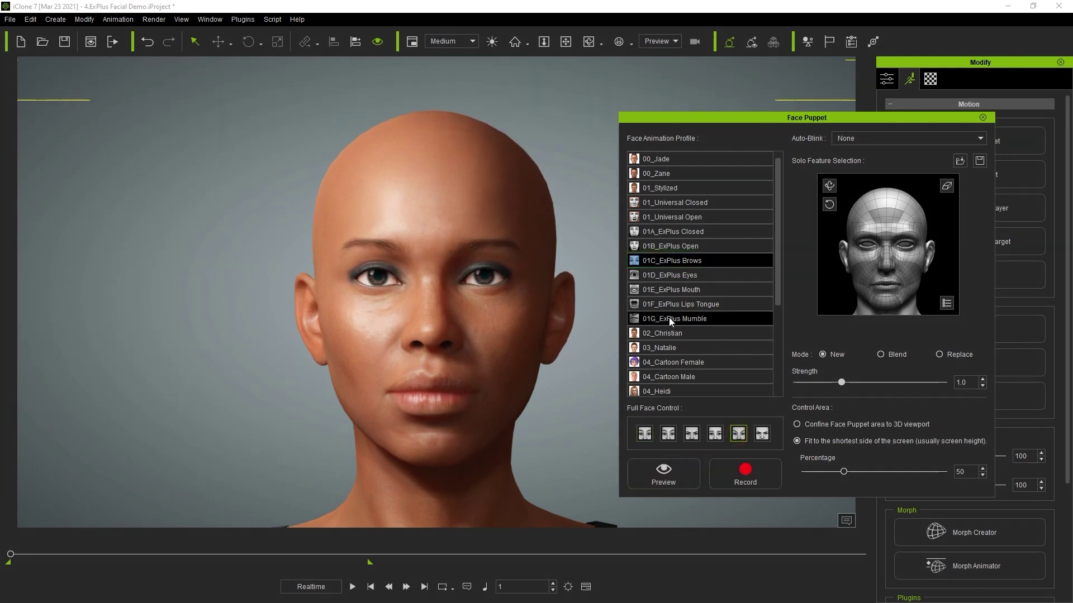
{"action": "left_click", "coordinate": [670, 275]}
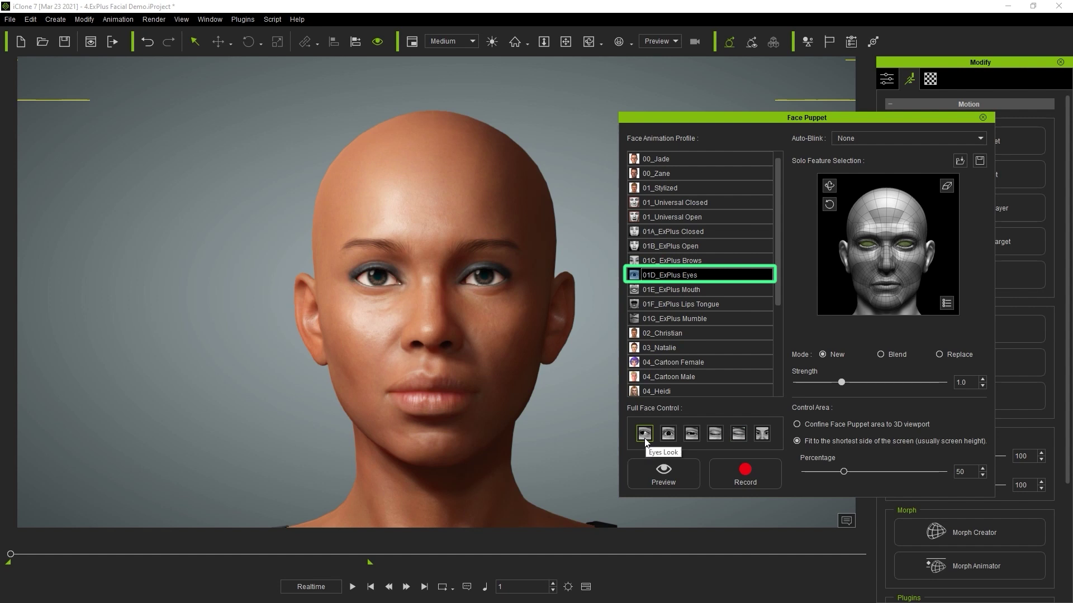
Preview puppeting with 01D_ExPlus Eyes, then 01E_ExPlus Mouth and its second preset.
{"action": "left_click", "coordinate": [673, 473]}
{"action": "key", "text": "space"}
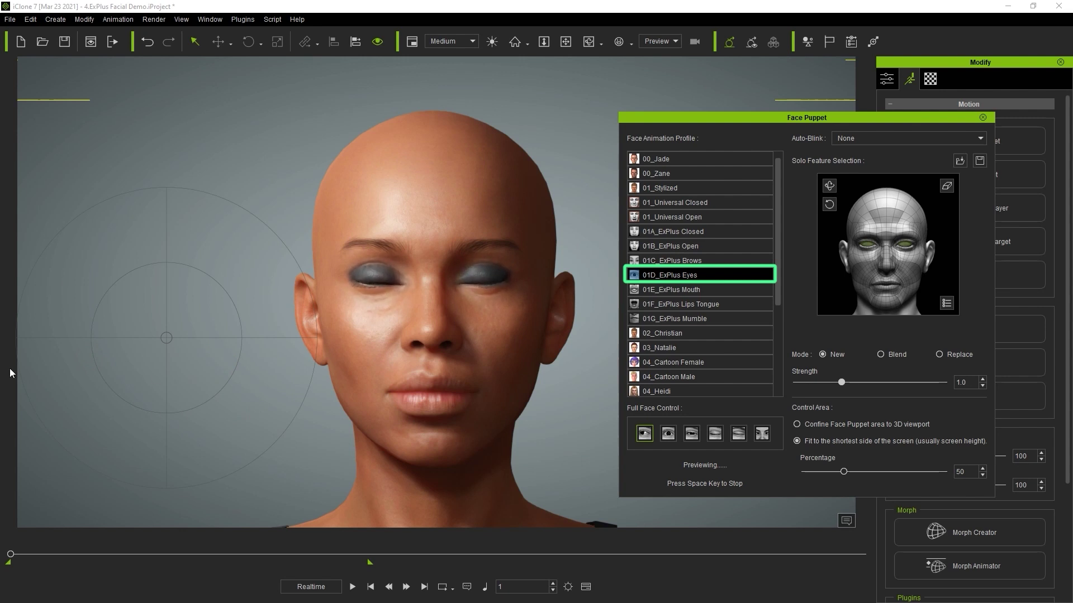
{"action": "key", "text": "space"}
{"action": "left_click", "coordinate": [663, 290]}
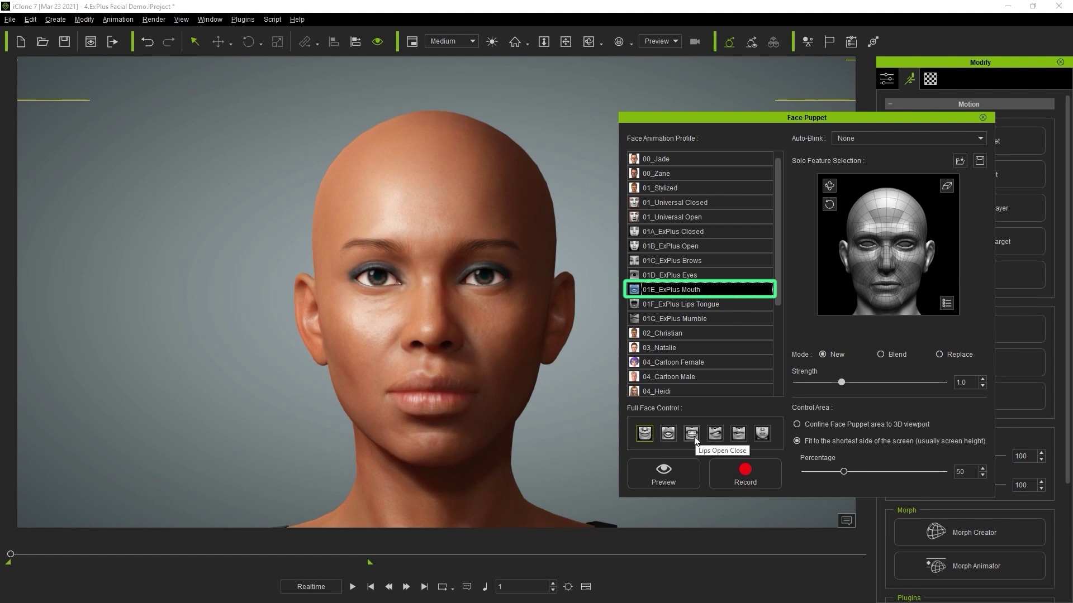
{"action": "left_click", "coordinate": [678, 474]}
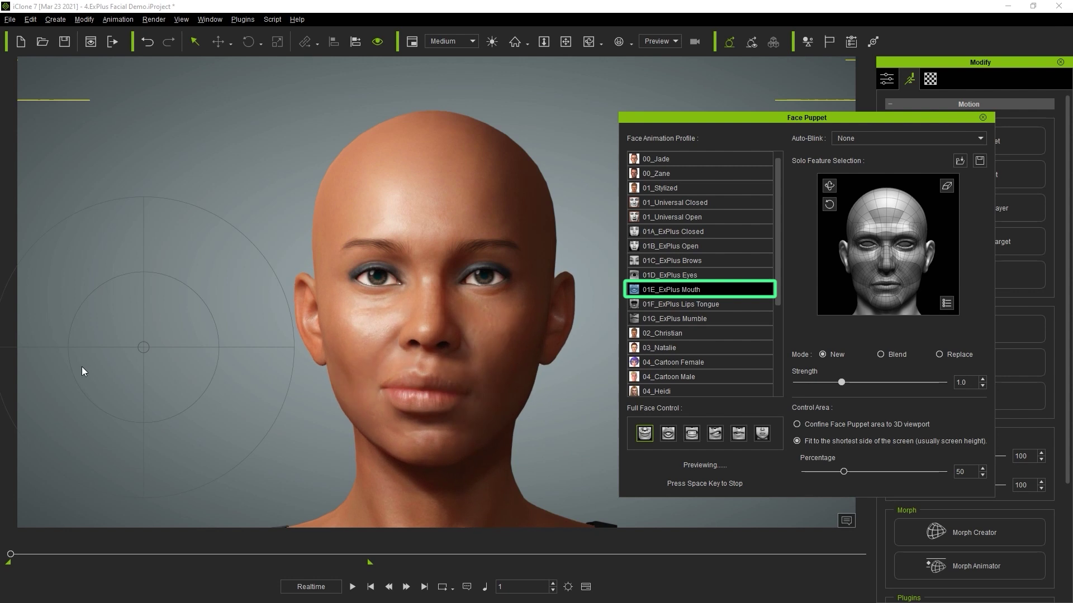
{"action": "key", "text": "space"}
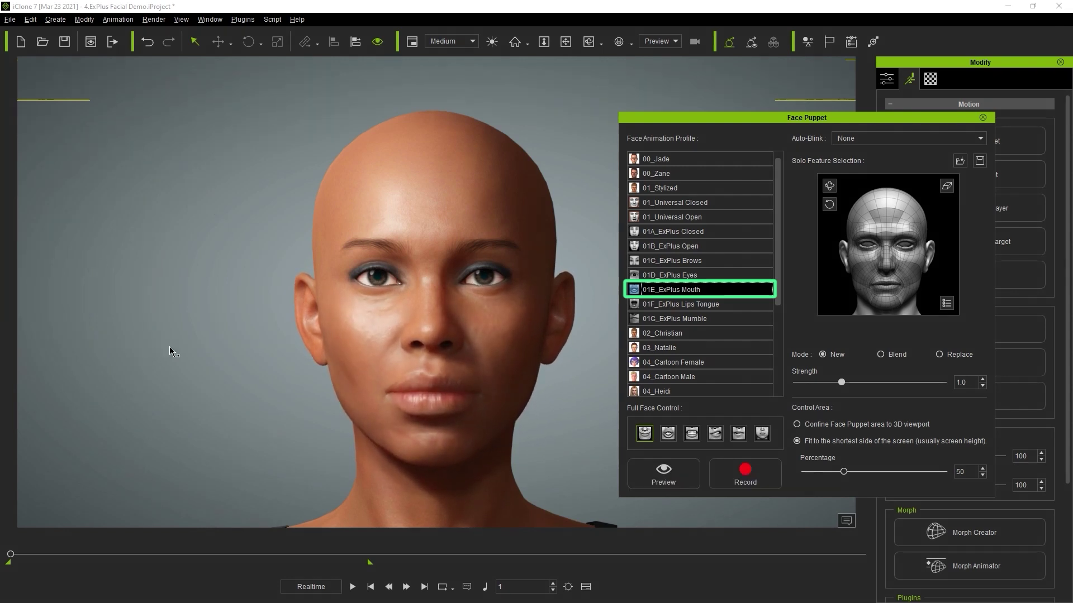
{"action": "left_click", "coordinate": [668, 434]}
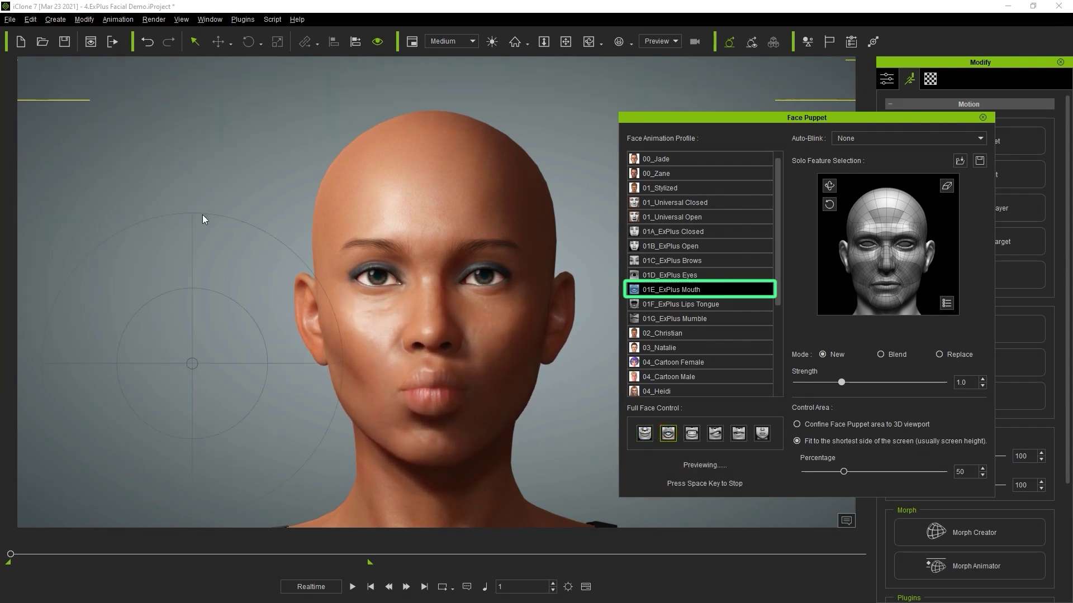
Preview the 01F_ExPlus Lips Tongue profile with its Chew and third presets.
{"action": "key", "text": "Down"}
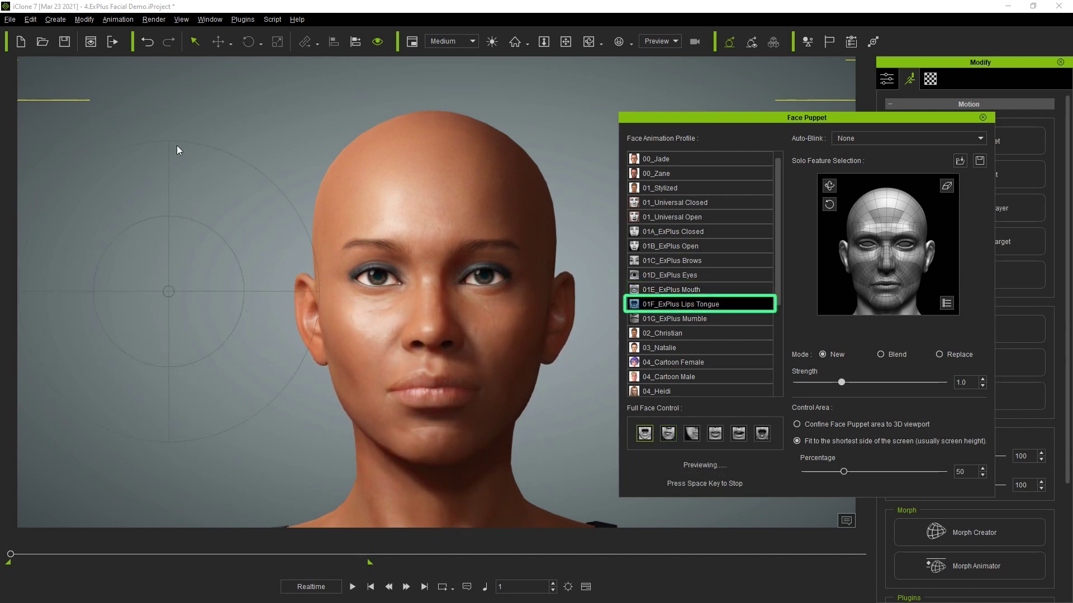
{"action": "key", "text": "space"}
{"action": "left_click", "coordinate": [669, 434]}
{"action": "left_click", "coordinate": [669, 478]}
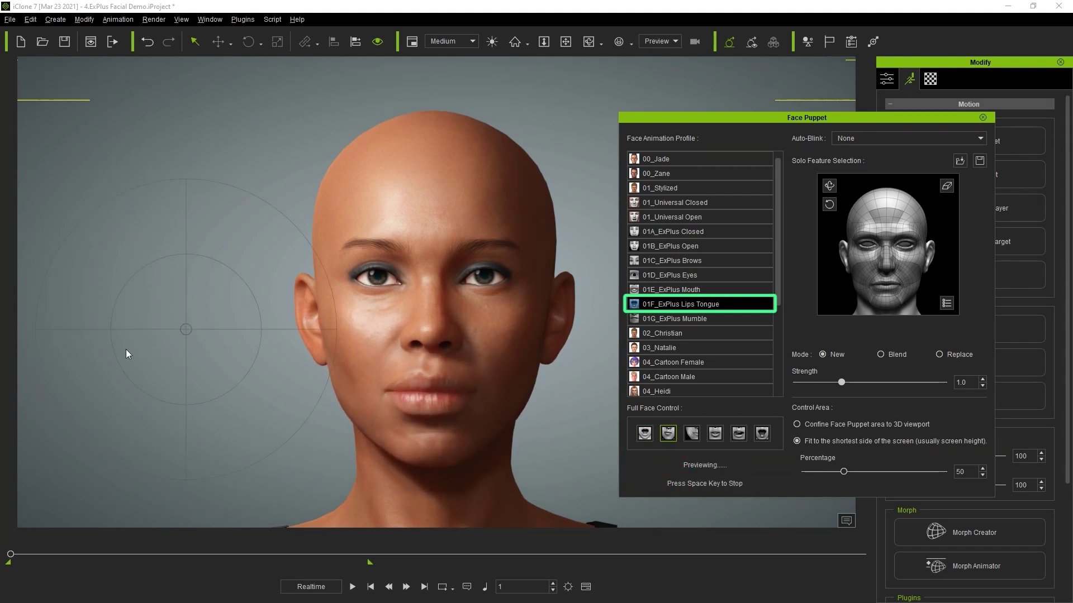
{"action": "key", "text": "space"}
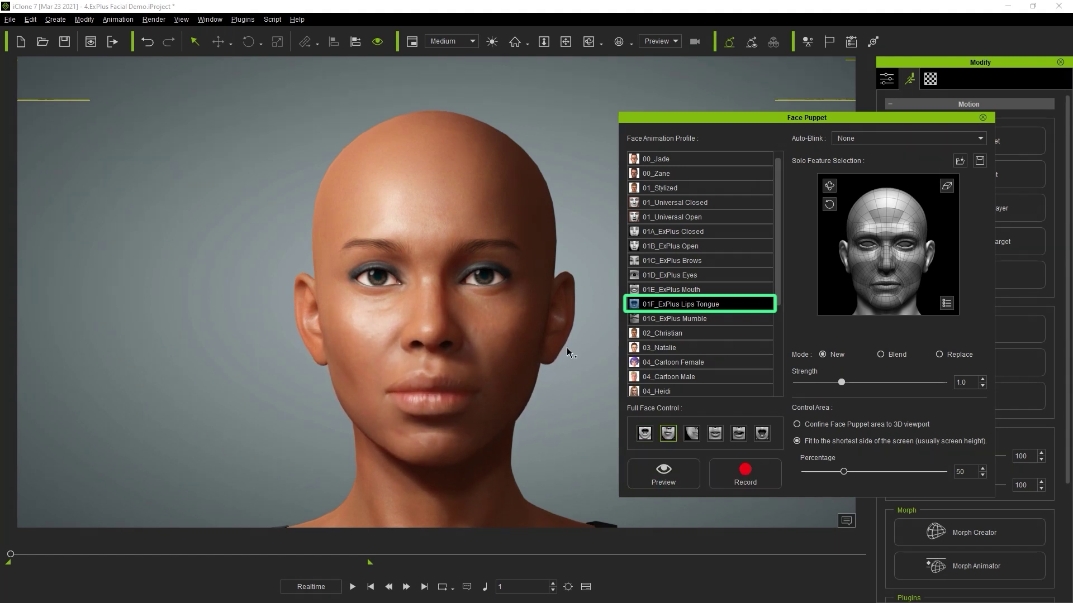
{"action": "left_click", "coordinate": [691, 433]}
{"action": "left_click", "coordinate": [663, 473]}
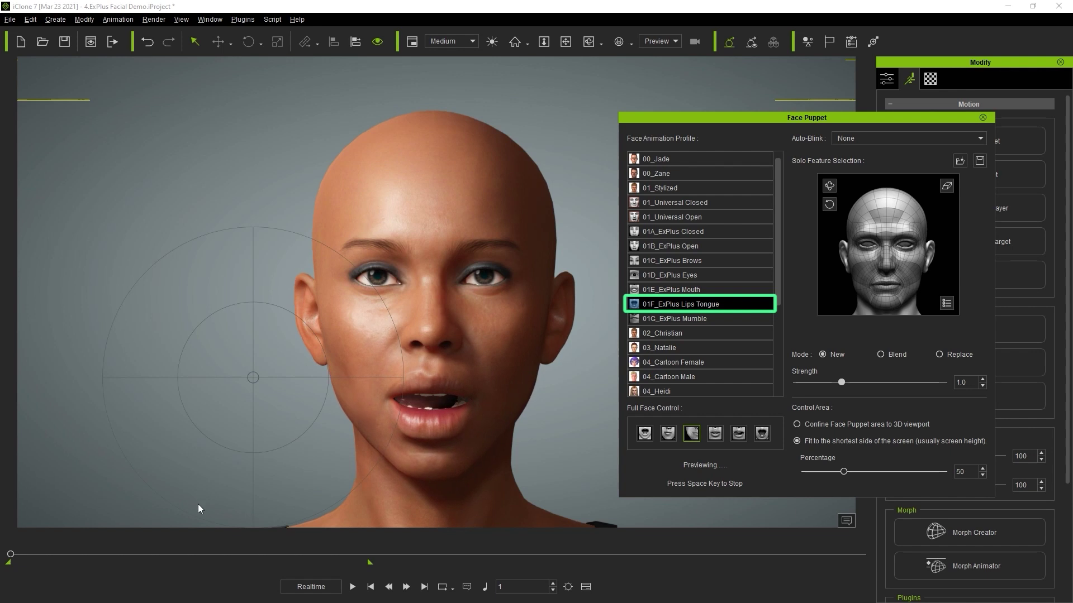
Preview the 01G_ExPlus Mumble profile and its fifth preset, then stop.
{"action": "key", "text": "Down"}
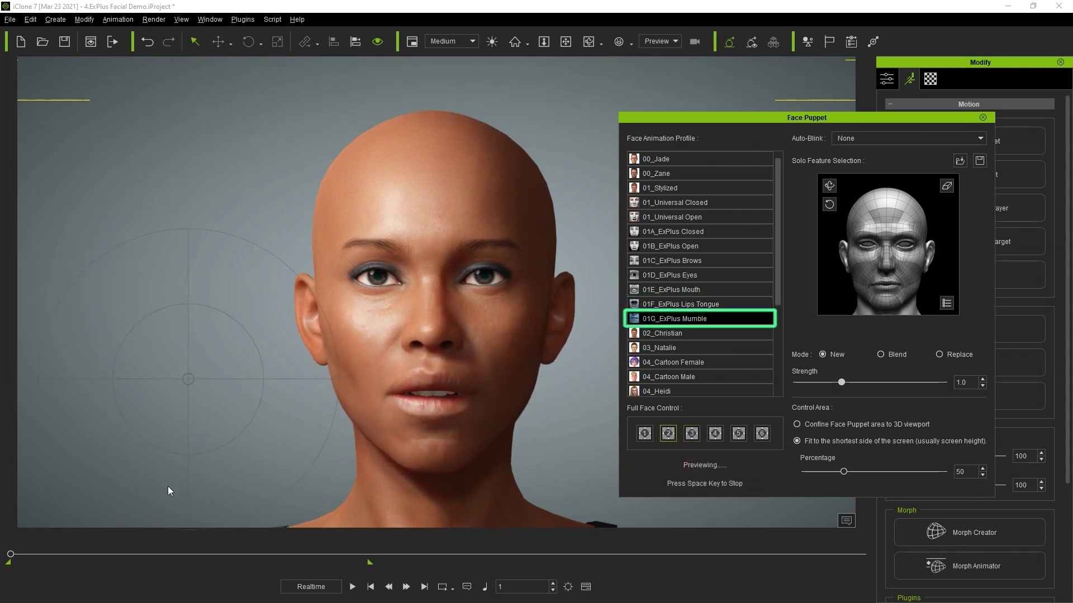
{"action": "key", "text": "space"}
{"action": "left_click", "coordinate": [737, 433]}
{"action": "left_click", "coordinate": [663, 474]}
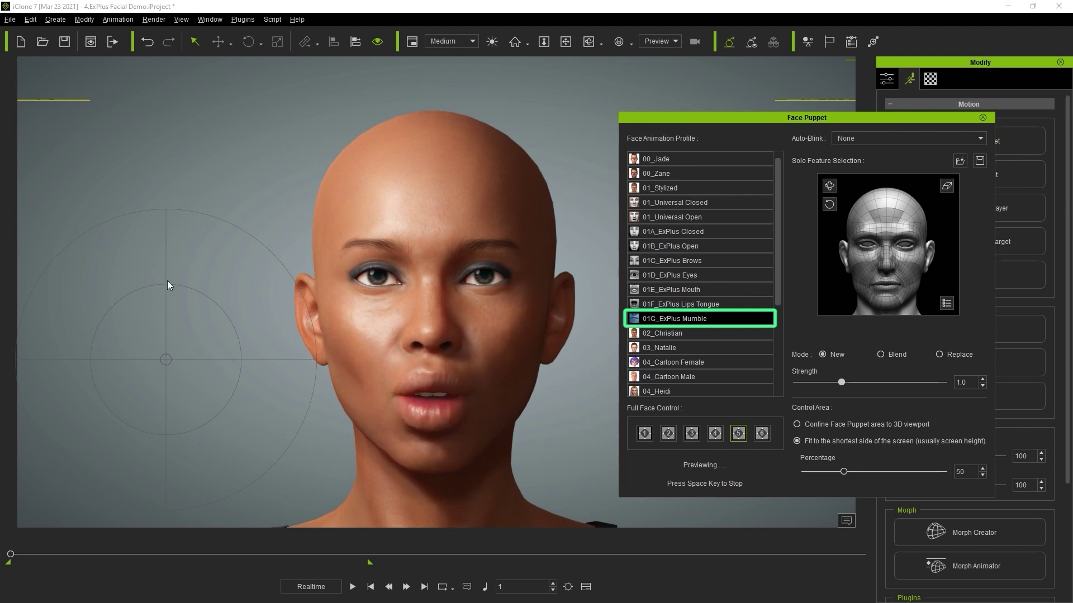
{"action": "key", "text": "space"}
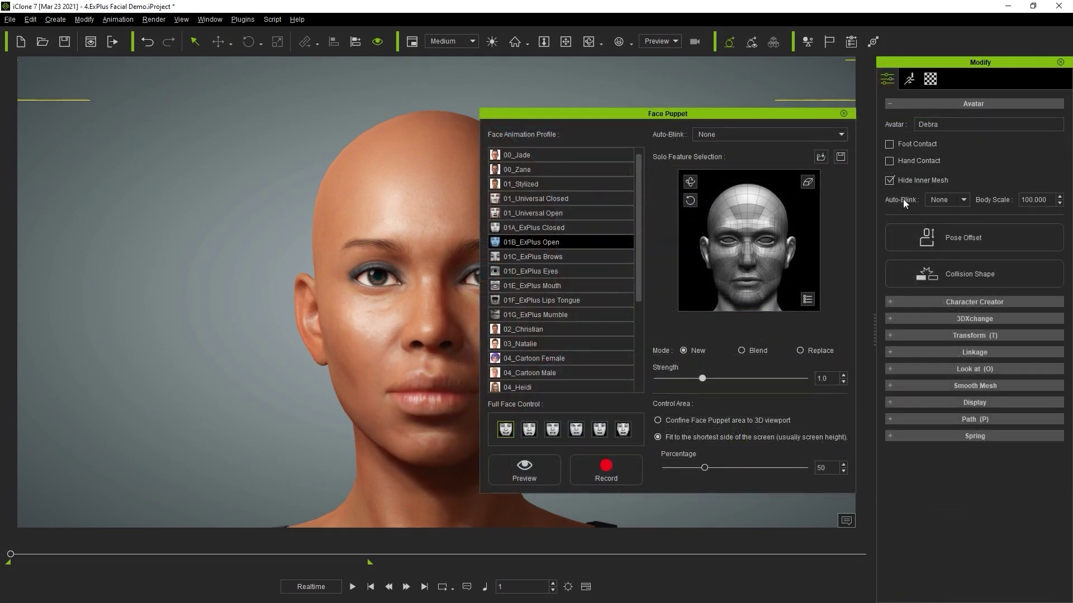
Set the character's Auto-Blink to Normal, then set Face Puppet's Auto-Blink to None.
{"action": "left_click", "coordinate": [950, 200]}
{"action": "left_click", "coordinate": [945, 211]}
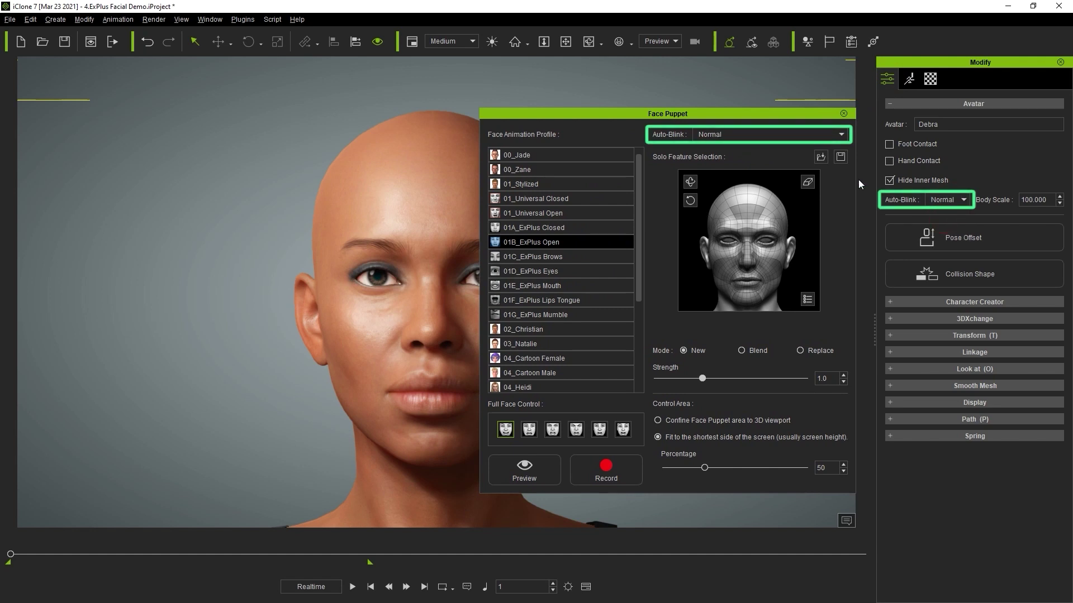
{"action": "left_click", "coordinate": [736, 136]}
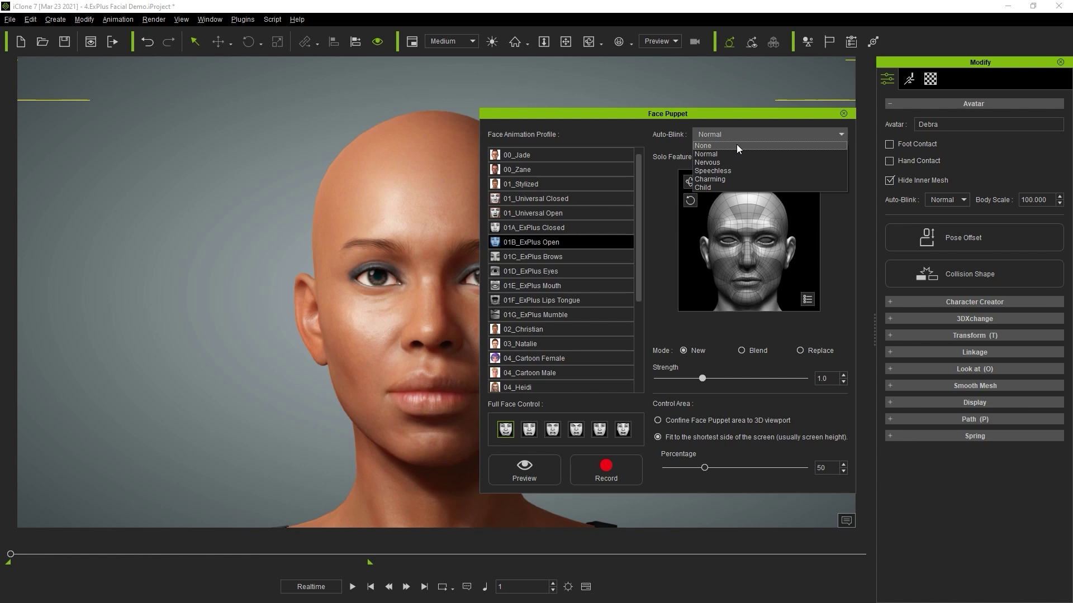
{"action": "left_click", "coordinate": [736, 145]}
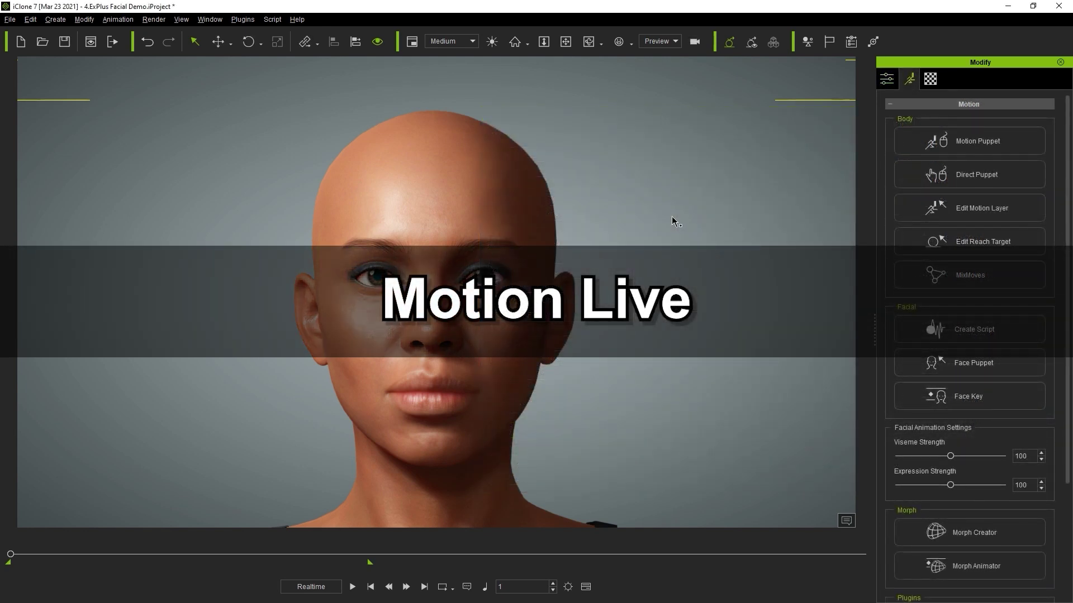
Open Motion LIVE, connect LIVE FACE, assign it to the character's Face, and start previewing.
{"action": "left_click", "coordinate": [243, 19]}
{"action": "mouse_move", "coordinate": [276, 78]}
{"action": "left_click", "coordinate": [415, 80]}
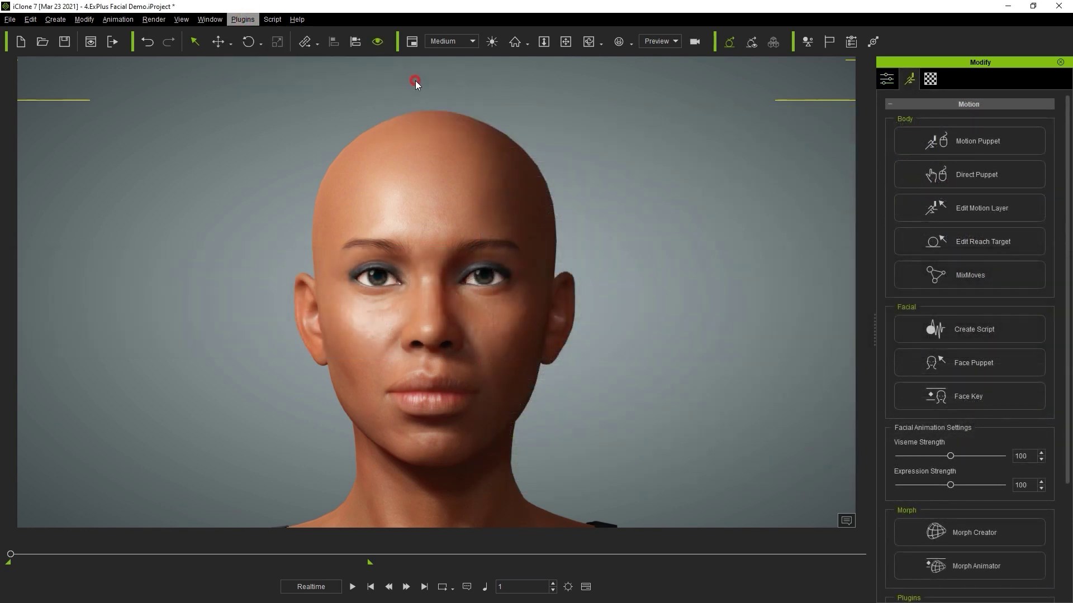
{"action": "left_click", "coordinate": [603, 236]}
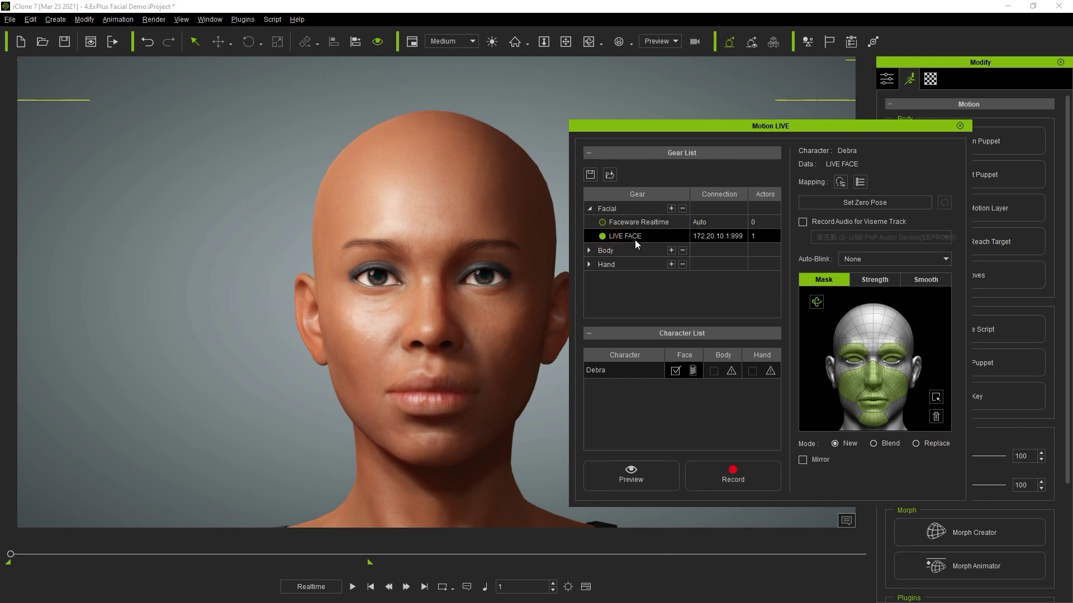
{"action": "left_click", "coordinate": [691, 372]}
{"action": "left_click", "coordinate": [704, 397]}
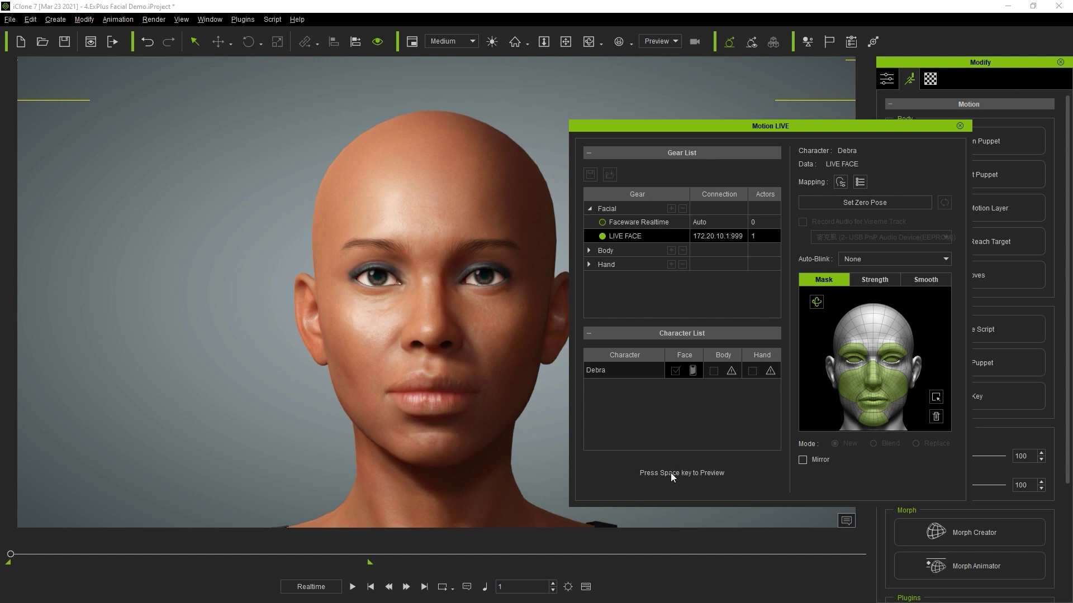
{"action": "key", "text": "space"}
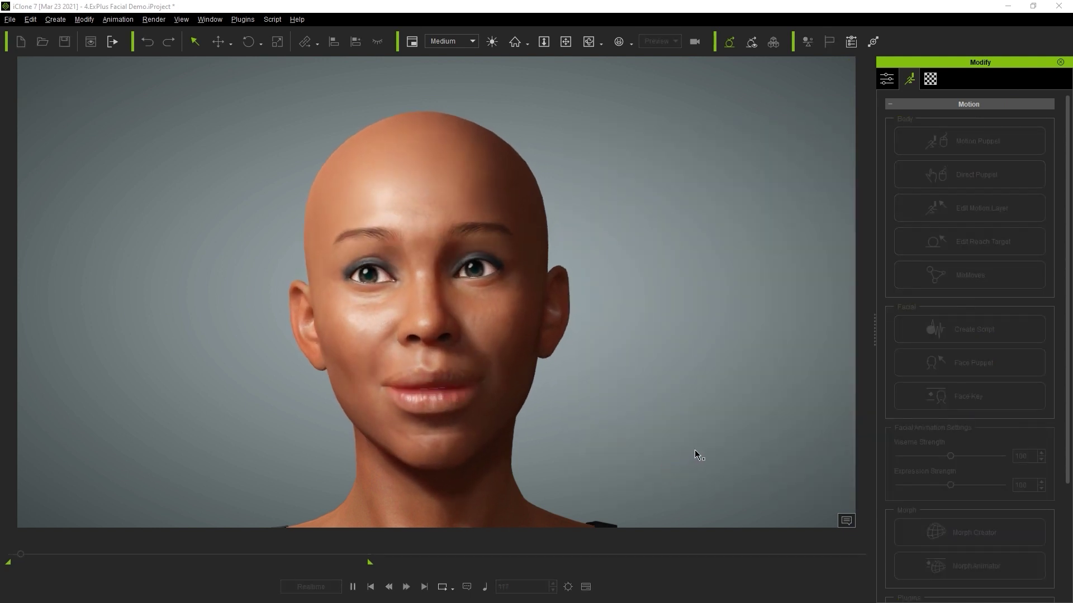